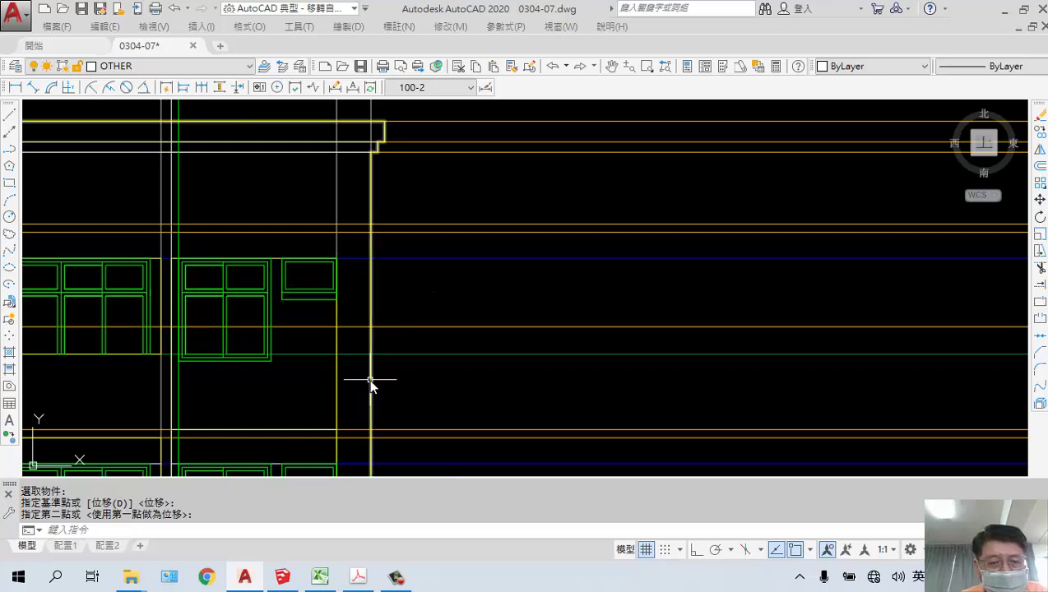
- Measure the vertical distance from the floor line to the bottom of the small window frame at the front elevation's wall edge
scroll(381, 344, down, 1)
scroll(367, 391, up, 1)
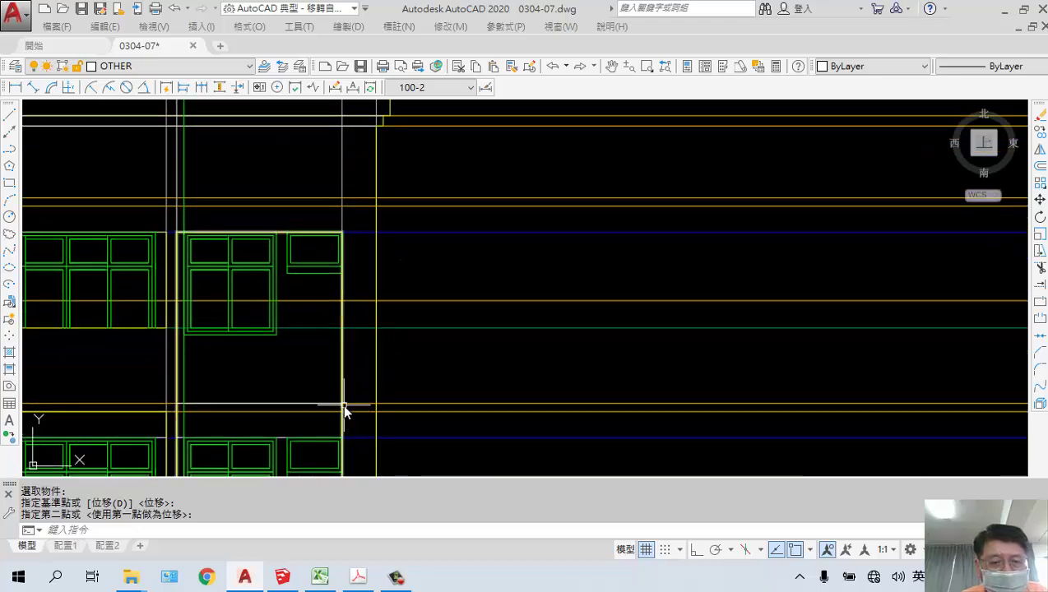
click(344, 263)
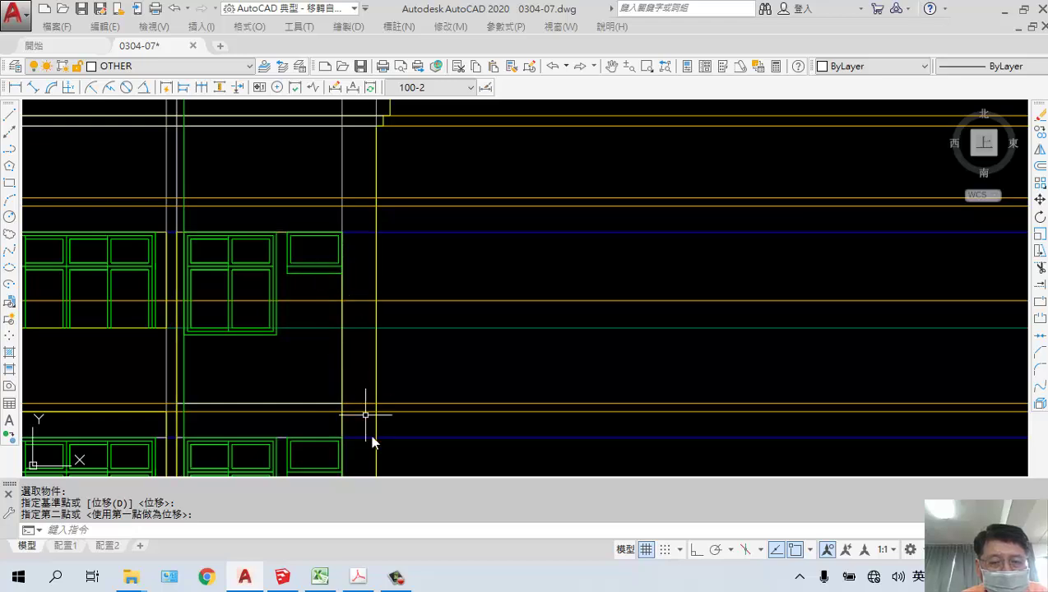
text(Di)
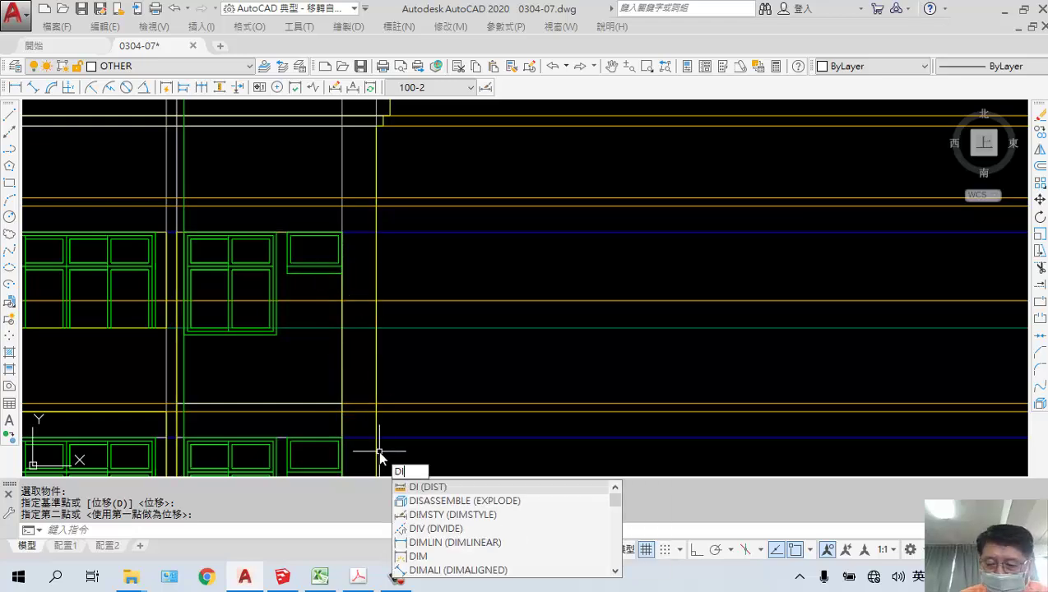
key(Return)
click(345, 406)
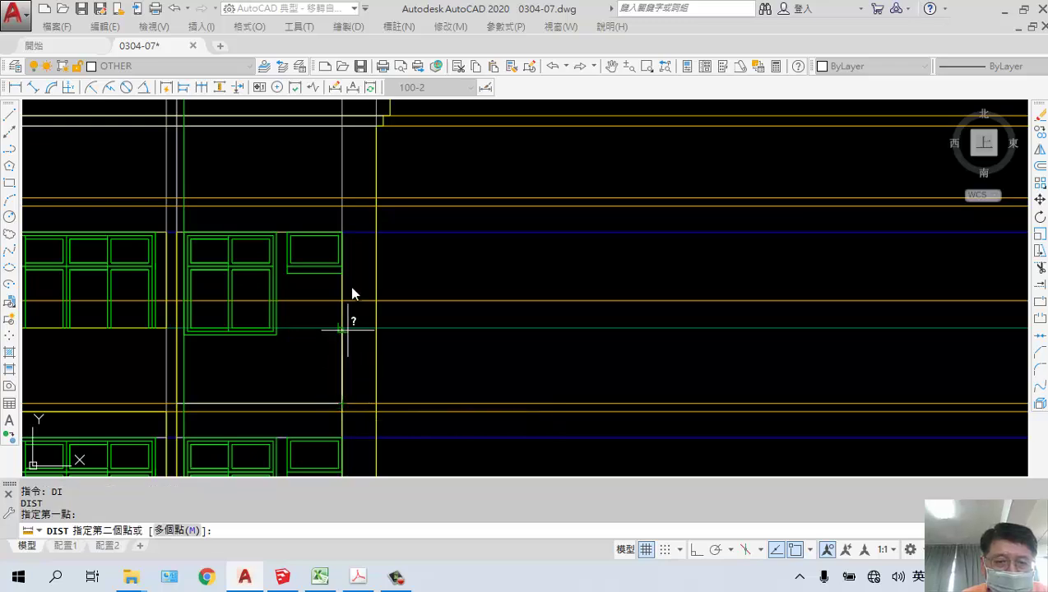
scroll(346, 271, up, 6)
click(318, 322)
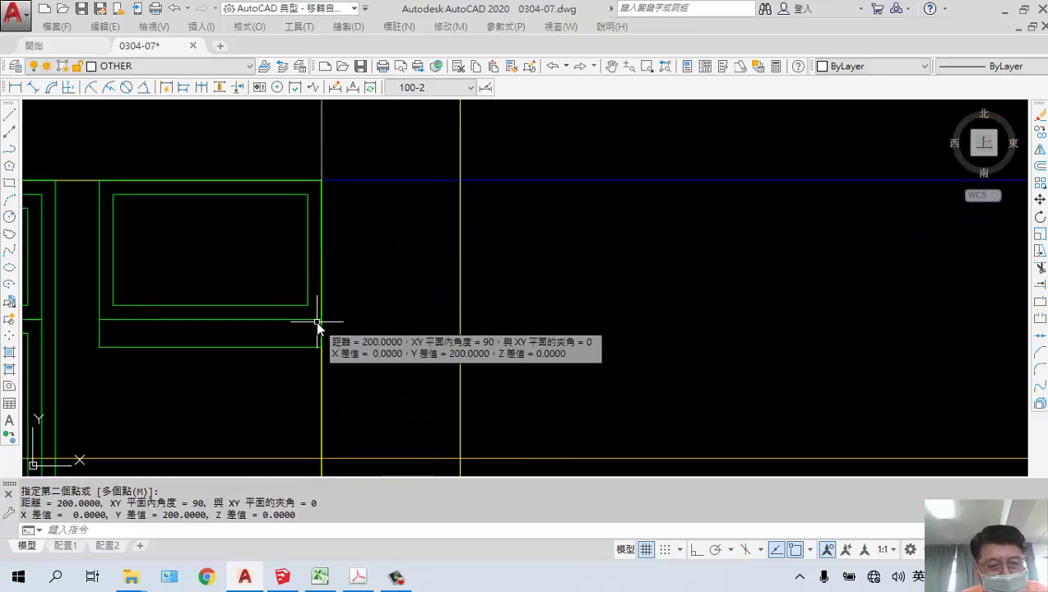
scroll(610, 337, down, 4)
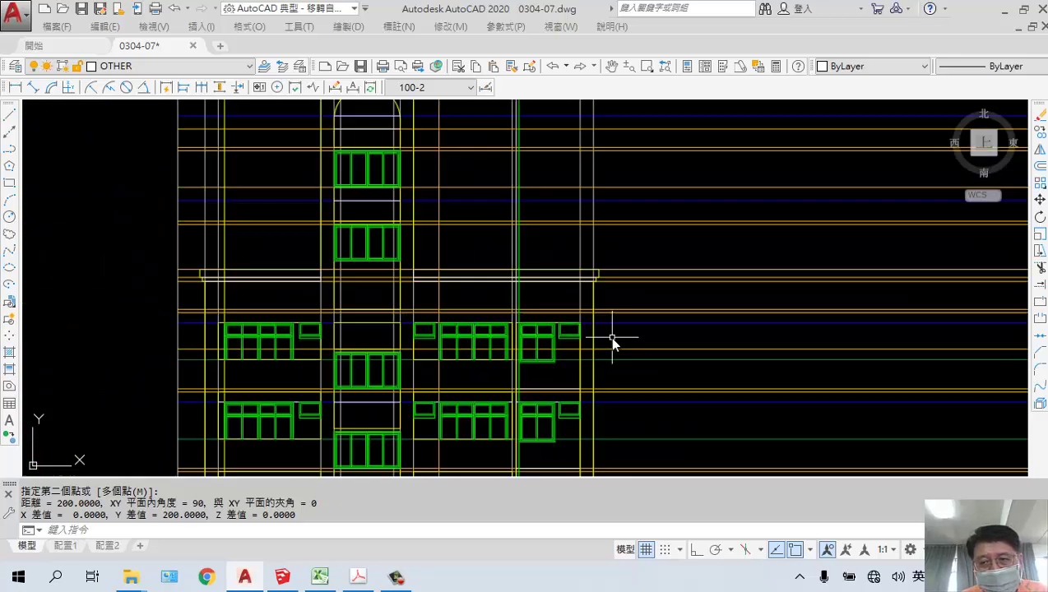
- Start a polyline on the side elevation's wall edge, offset 0,200 from the point where the wall meets the top storey's floor line
scroll(573, 327, up, 5)
scroll(907, 300, down, 5)
scroll(498, 304, up, 5)
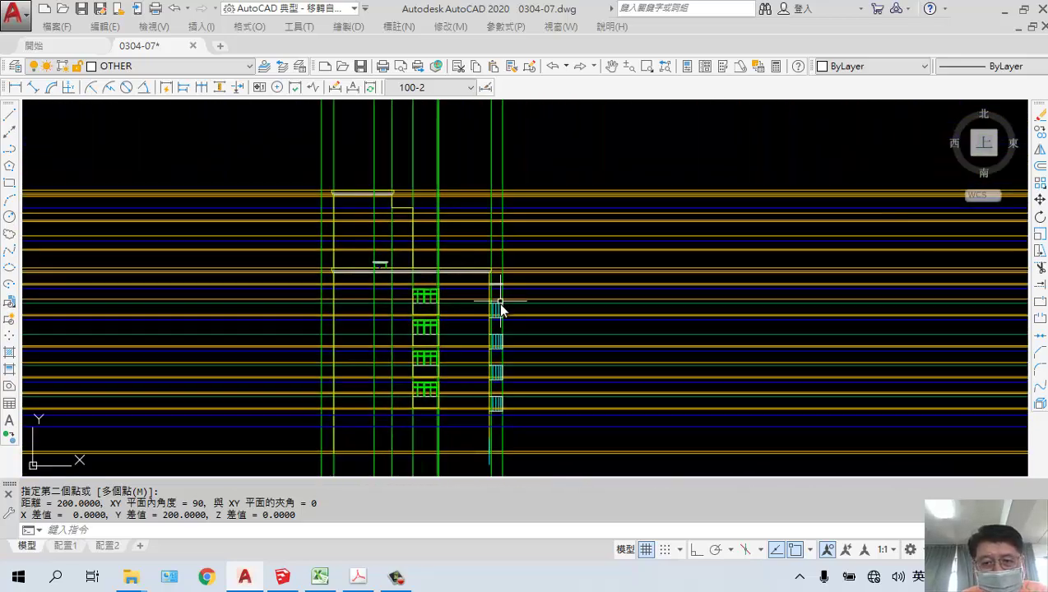
scroll(445, 329, up, 2)
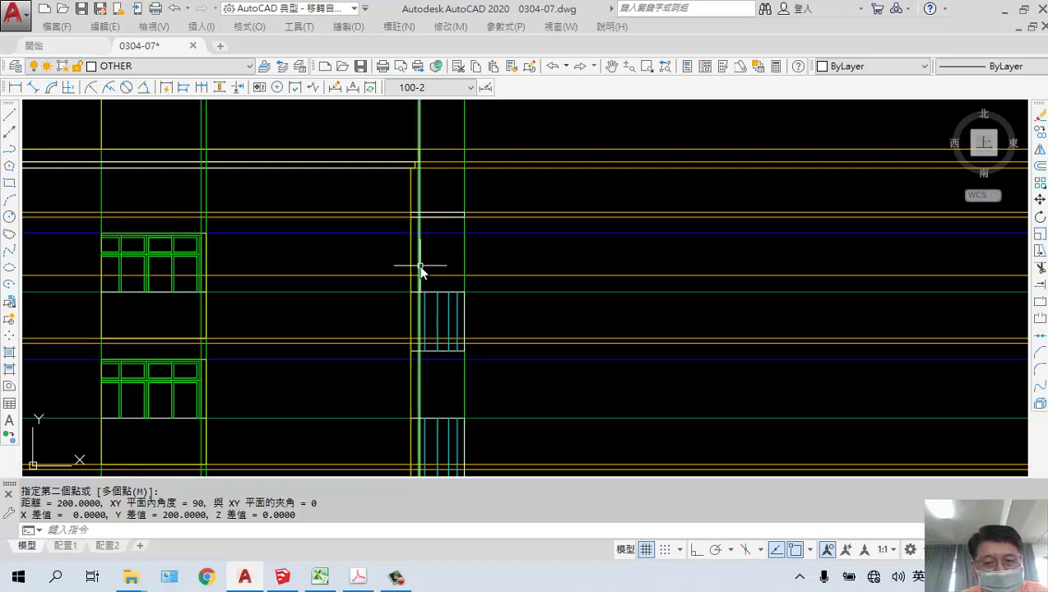
scroll(416, 365, up, 2)
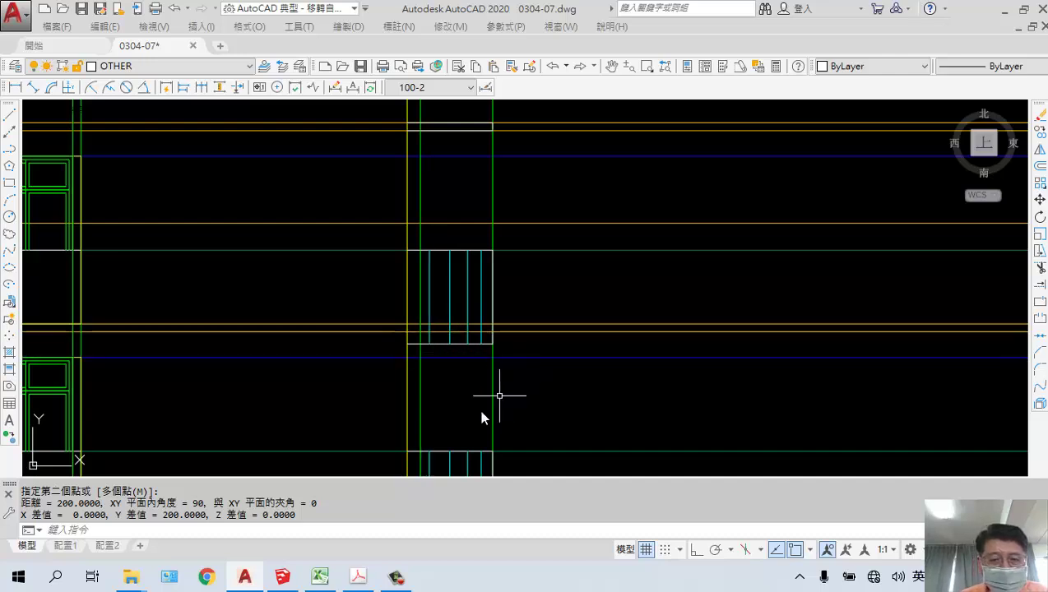
key(Return)
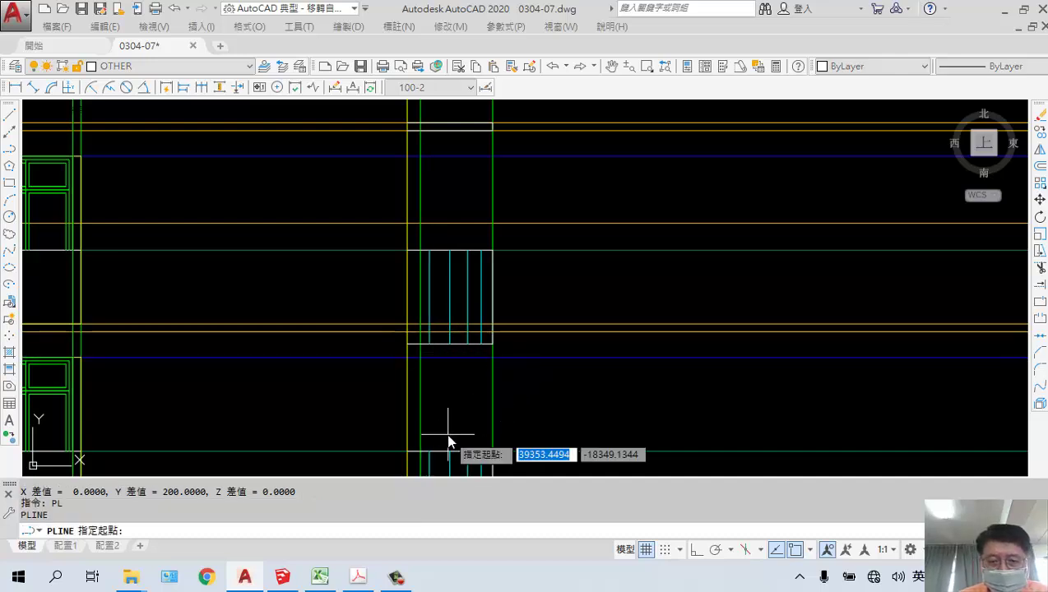
shift+right_click(446, 436)
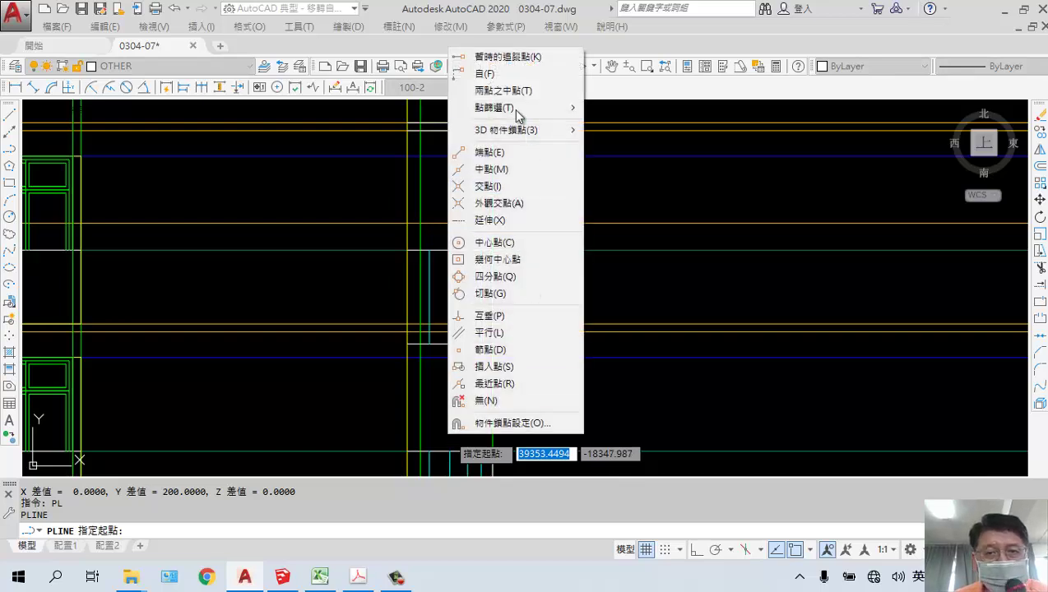
click(510, 74)
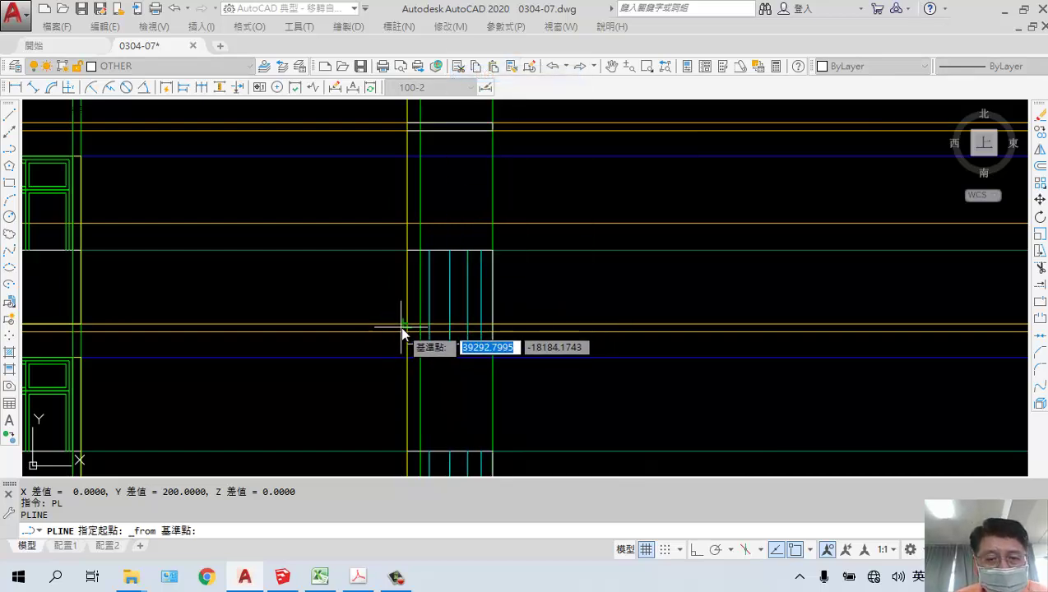
click(429, 250)
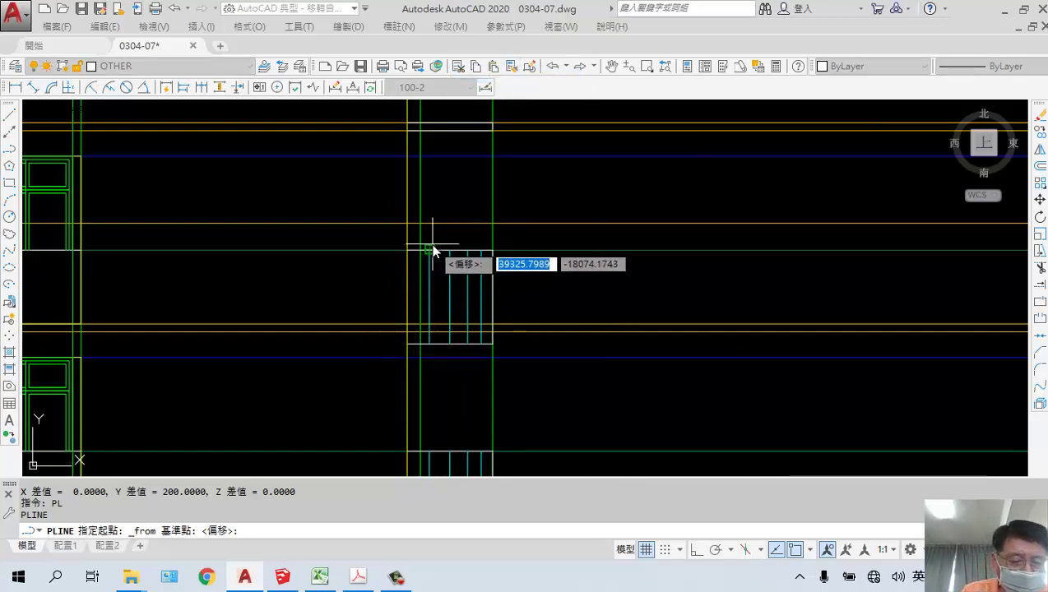
text(0)
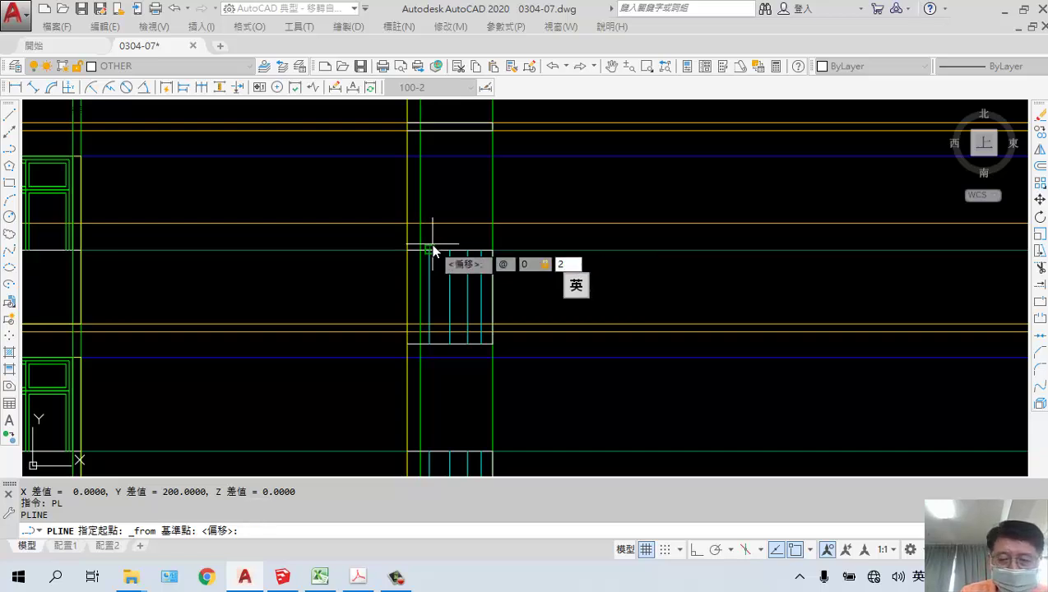
key(Return)
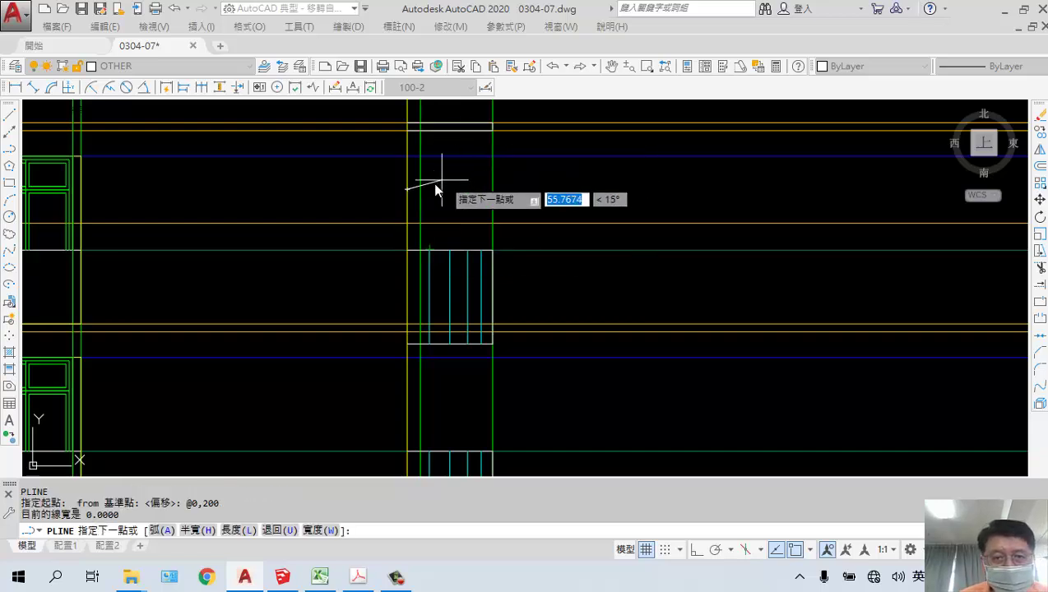
- Draw the ledge profile from the wall edge out to the green guide line, down 10, and back to the wall
scroll(433, 184, up, 4)
click(399, 199)
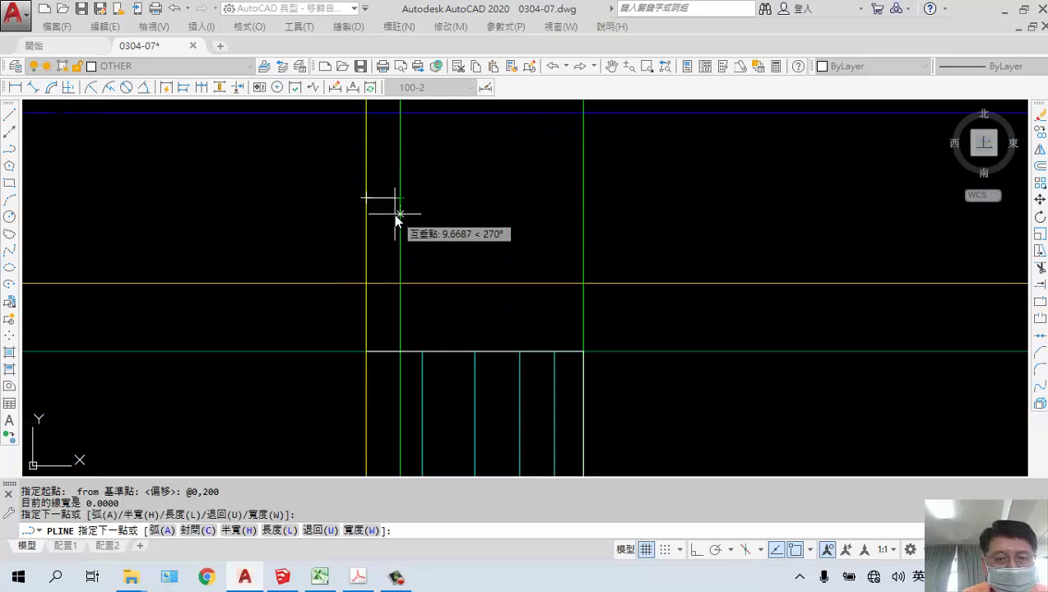
text(10)
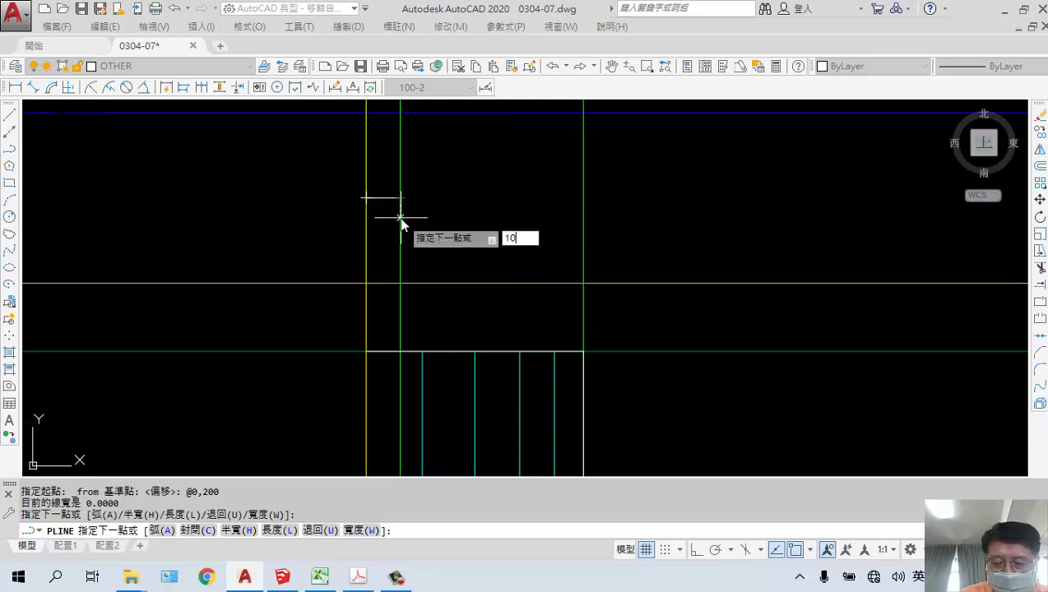
key(Return)
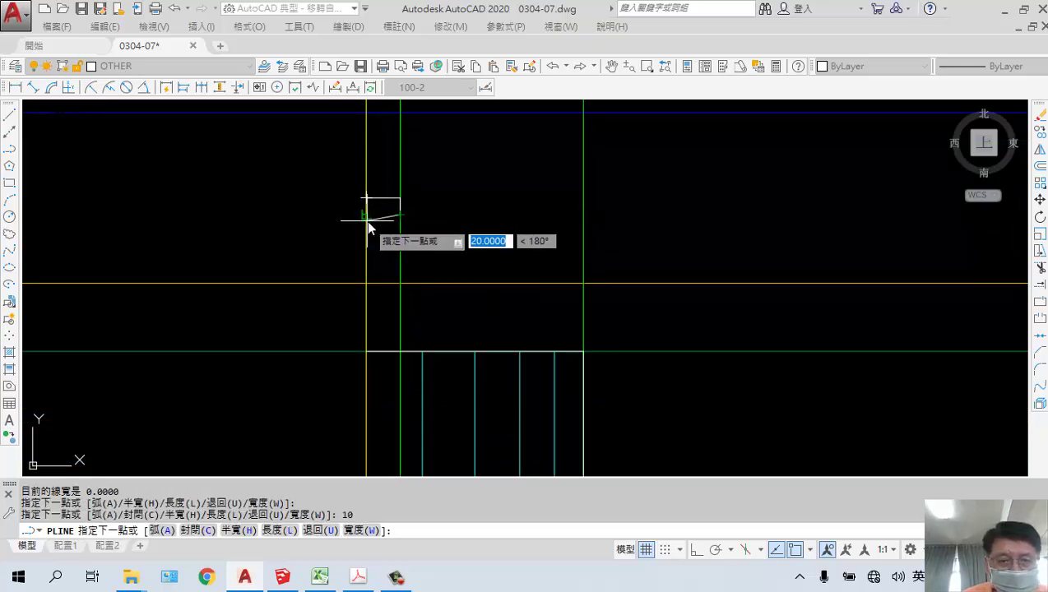
click(366, 215)
key(Return)
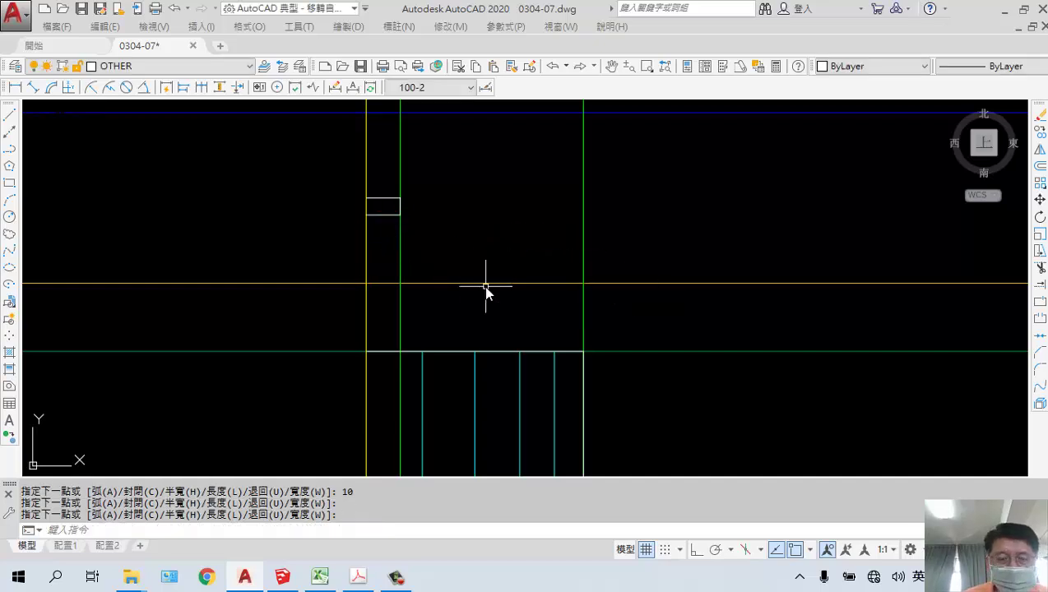
- Copy the ledge profile down one storey, using the wall and floor line intersection as the base point
scroll(485, 288, down, 4)
middle_drag(627, 297, 398, 254)
scroll(398, 254, up, 2)
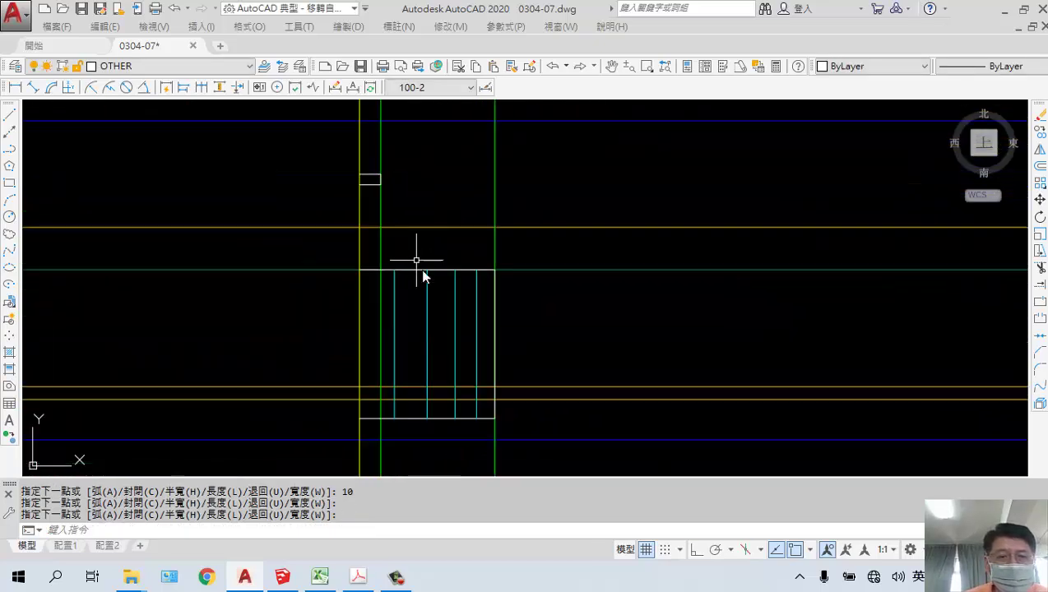
text(co)
key(Return)
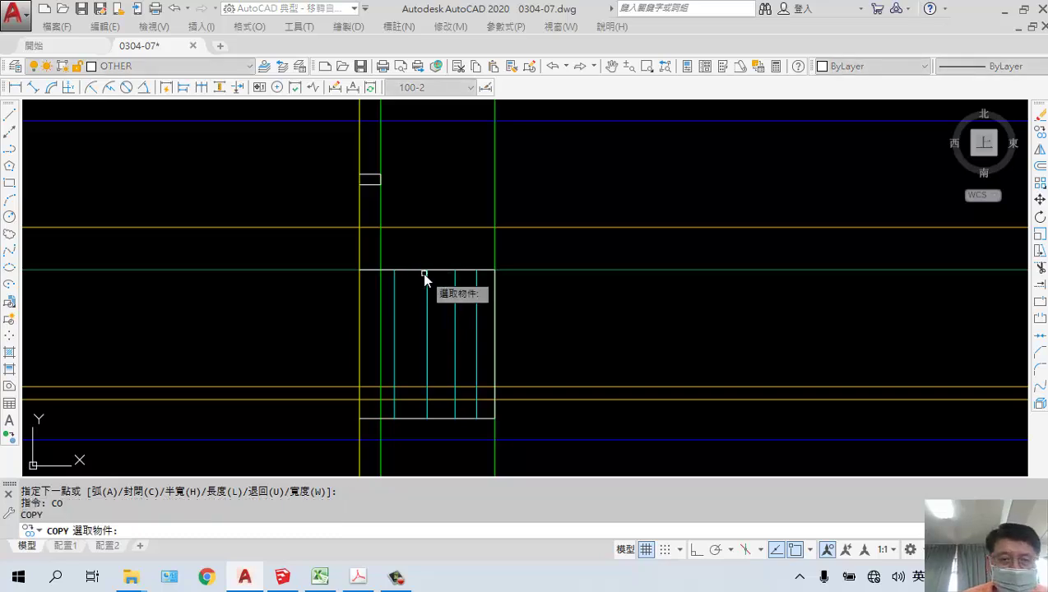
click(369, 182)
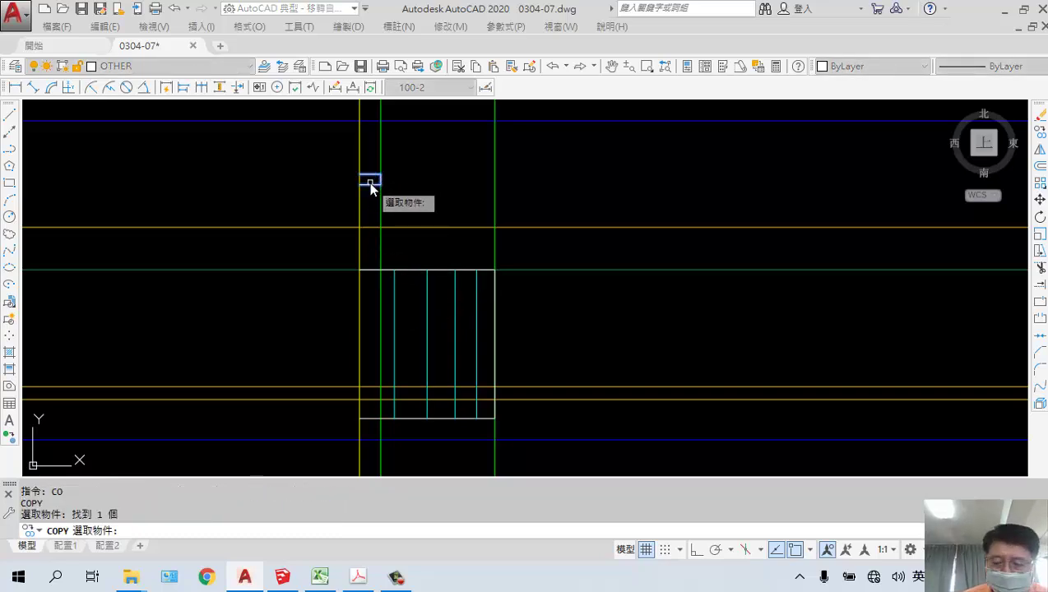
key(Return)
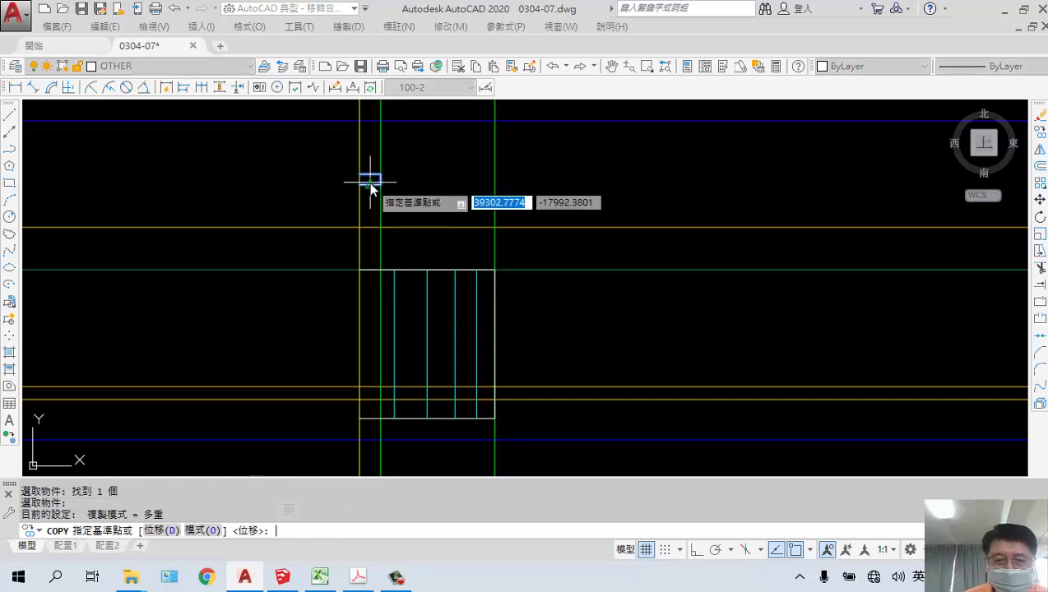
click(362, 394)
scroll(442, 434, down, 4)
middle_drag(442, 436, 540, 227)
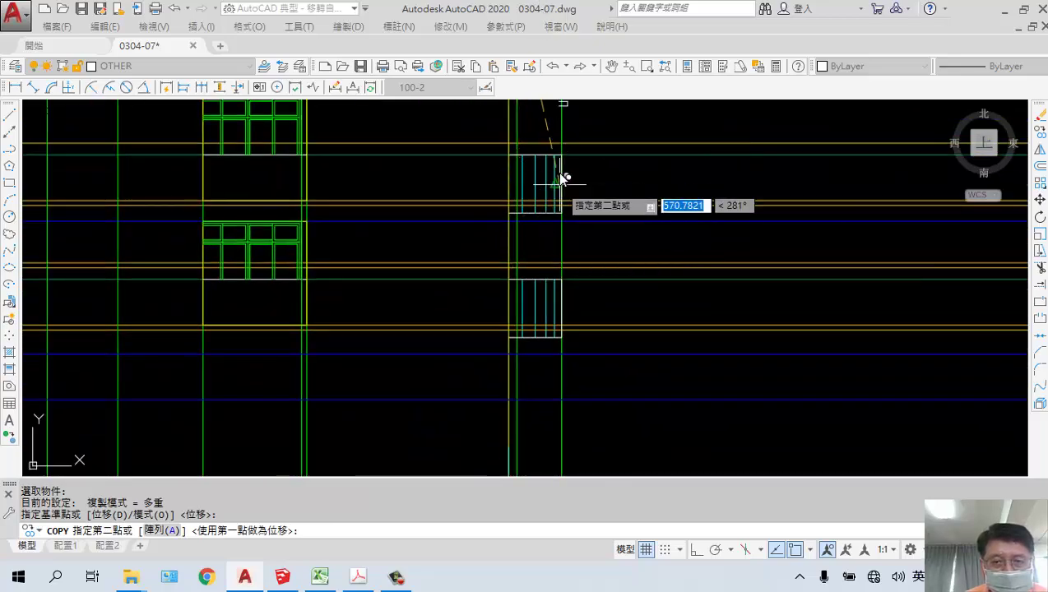
middle_drag(562, 175, 521, 321)
middle_drag(505, 240, 498, 299)
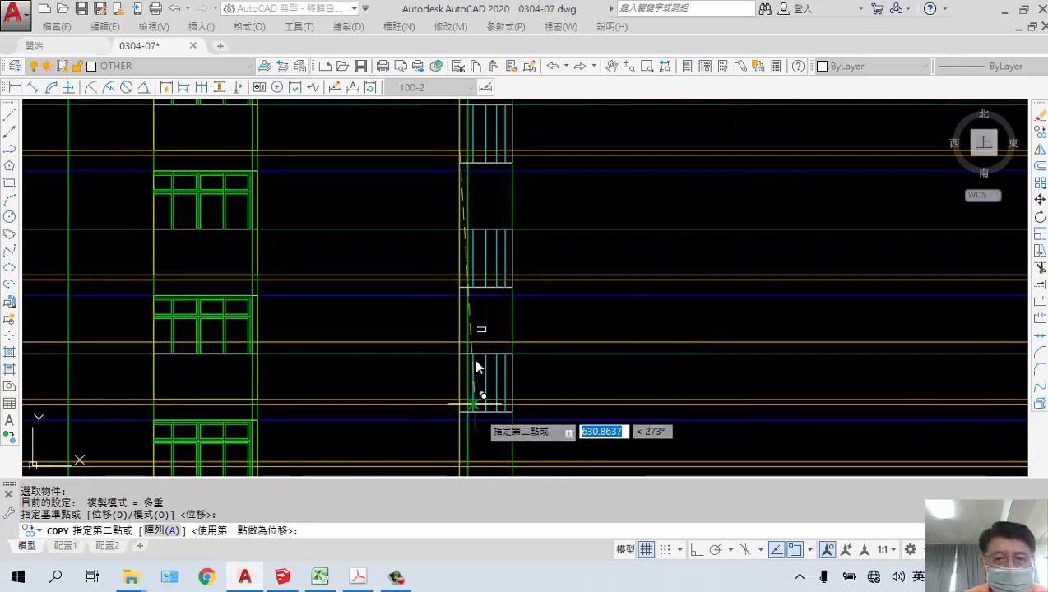
scroll(451, 329, up, 4)
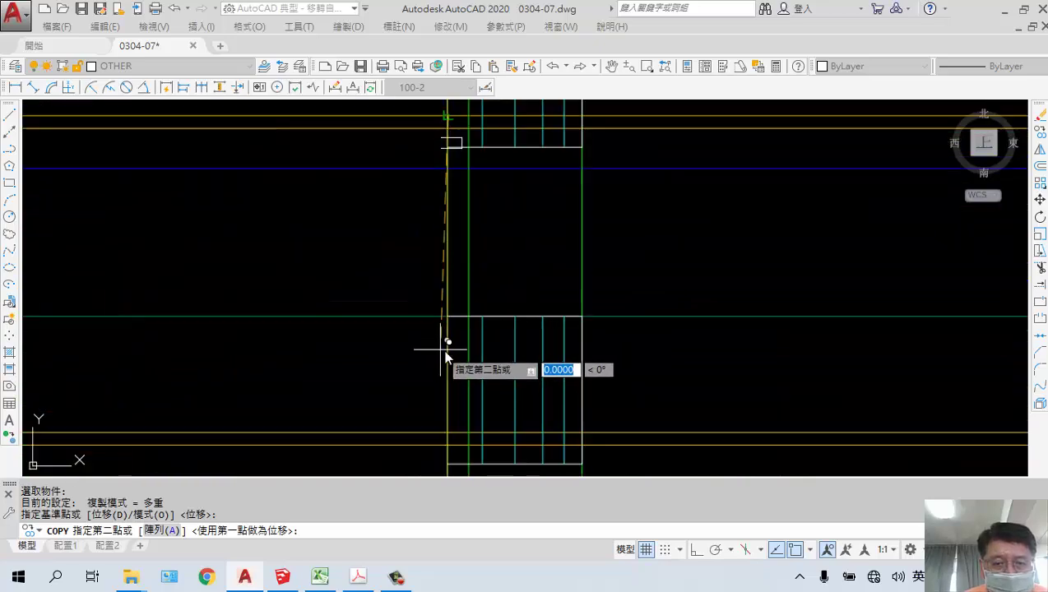
click(443, 436)
- Place further ledge copies at the next two floor lines and at the lower ground line, and finish copying
scroll(449, 432, down, 4)
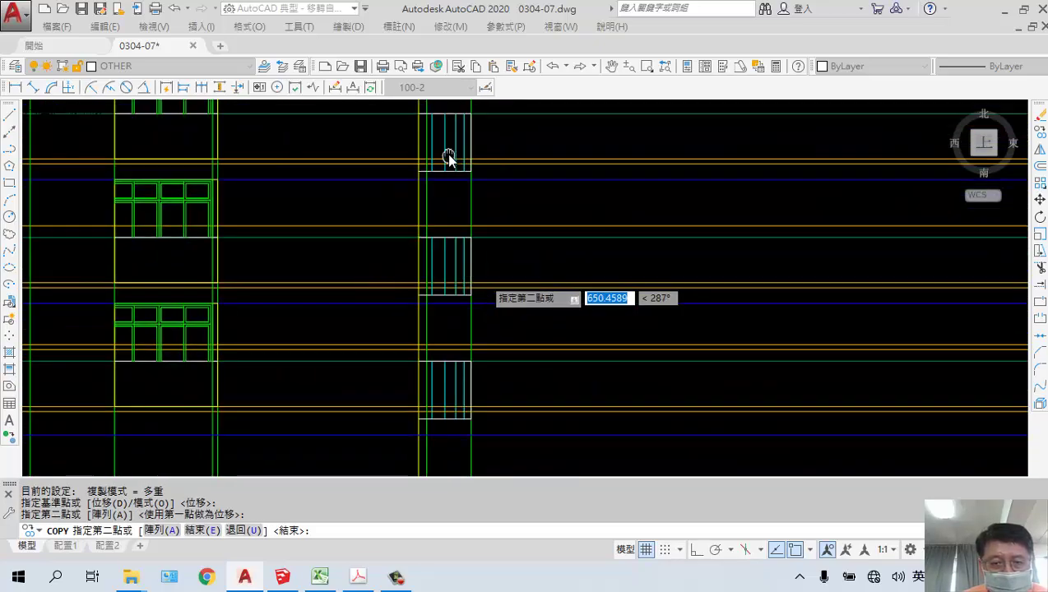
mouse_move(425, 229)
middle_down()
mouse_move(453, 245)
mouse_move(467, 273)
middle_up()
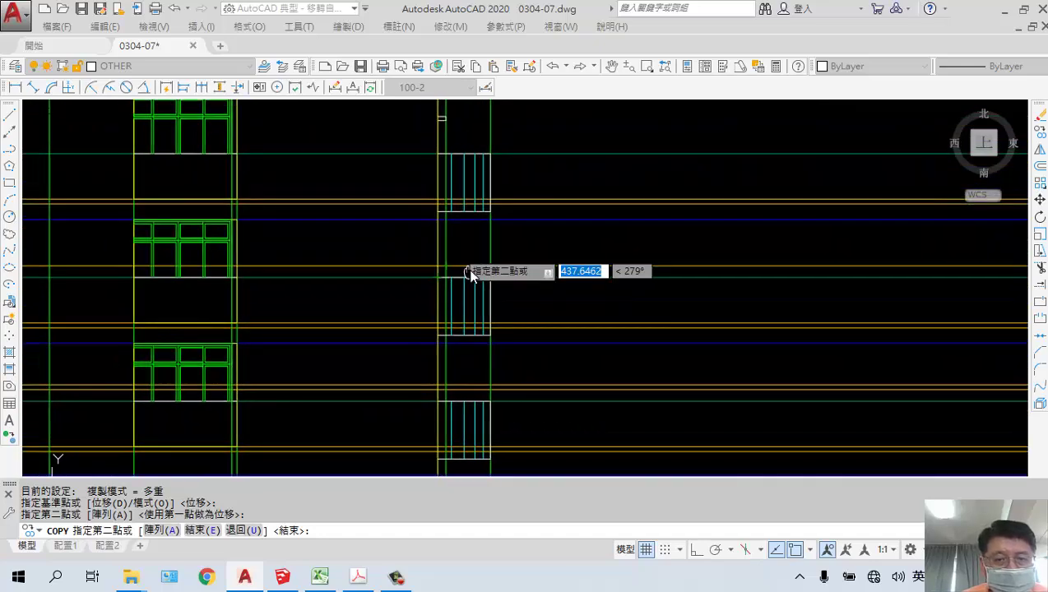
click(427, 326)
scroll(428, 326, up, 2)
middle_drag(507, 158, 512, 347)
click(459, 313)
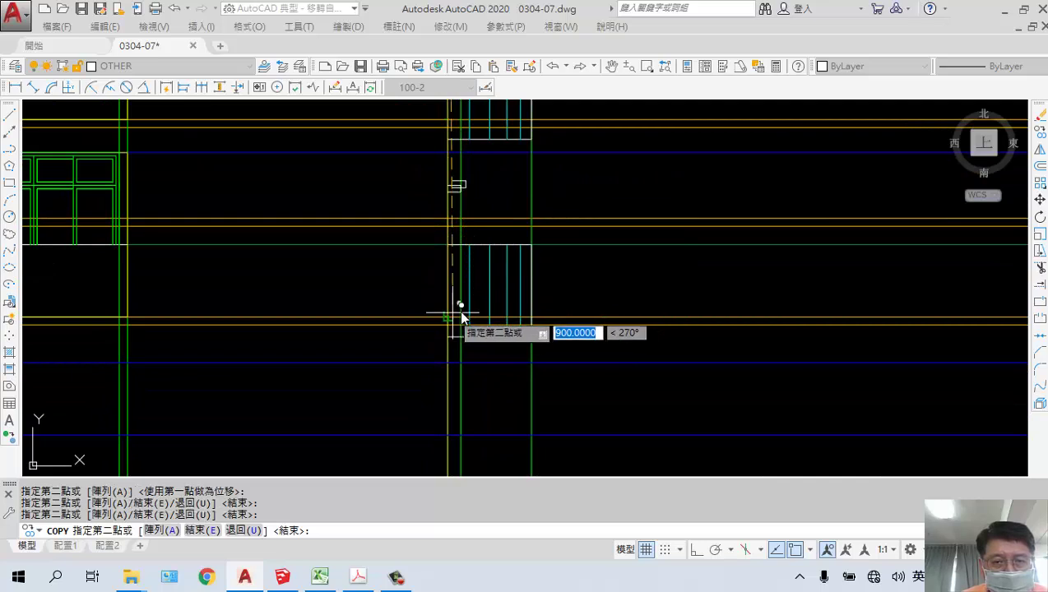
mouse_move(463, 317)
middle_down()
mouse_move(549, 164)
mouse_move(562, 176)
middle_up()
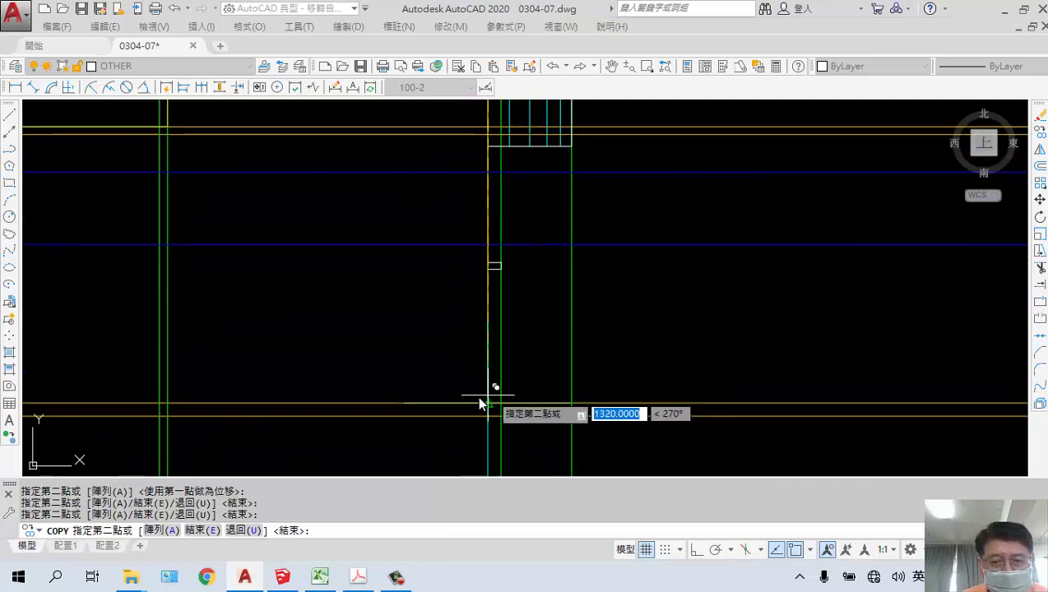
scroll(663, 333, down, 4)
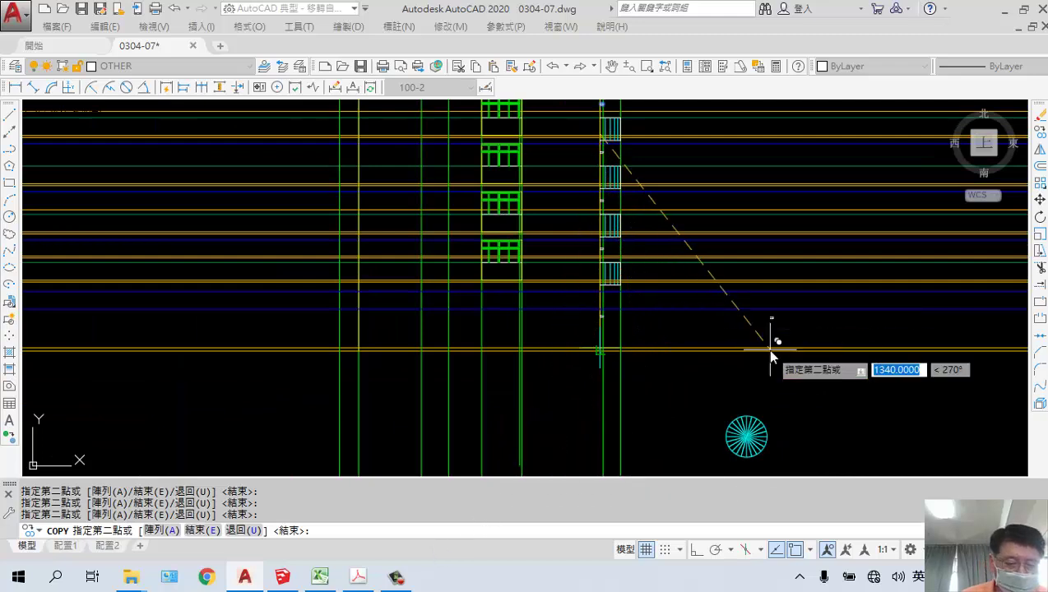
key(Escape)
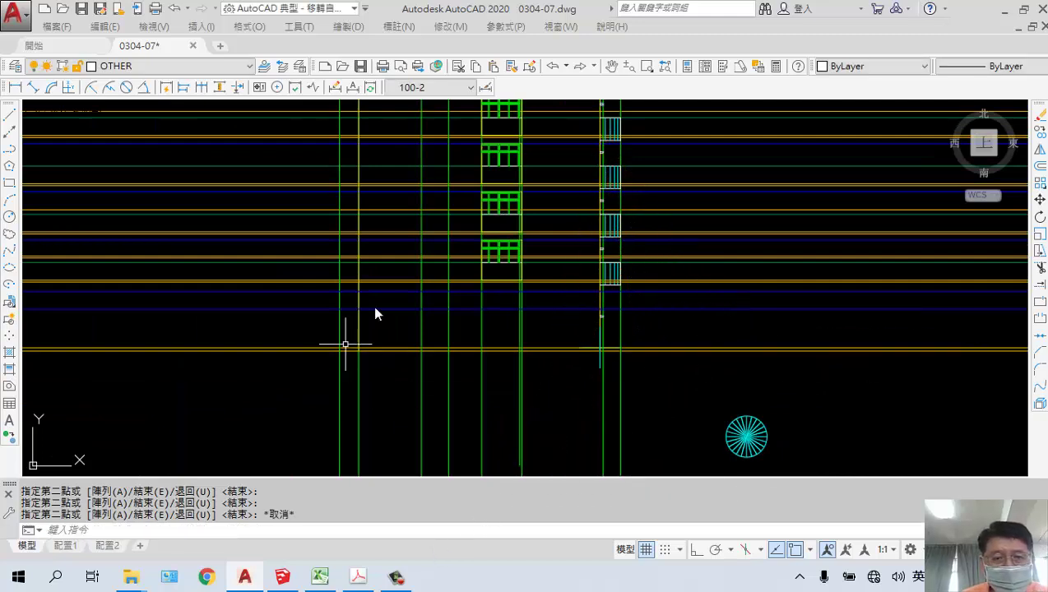
scroll(372, 306, up, 4)
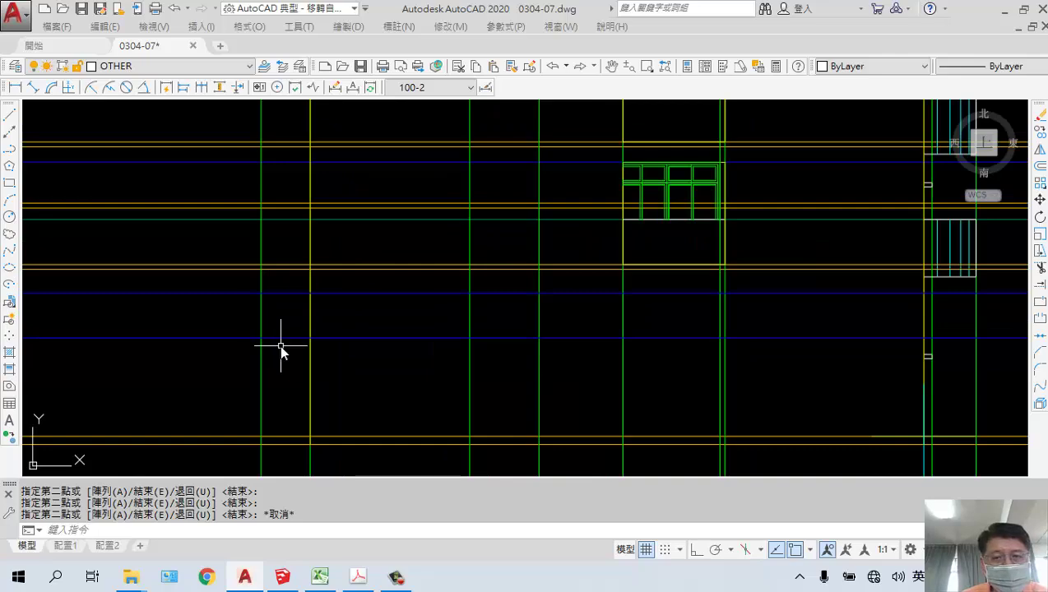
scroll(281, 346, down, 4)
mouse_move(280, 352)
middle_down()
mouse_move(861, 361)
mouse_move(966, 333)
mouse_move(488, 368)
middle_up()
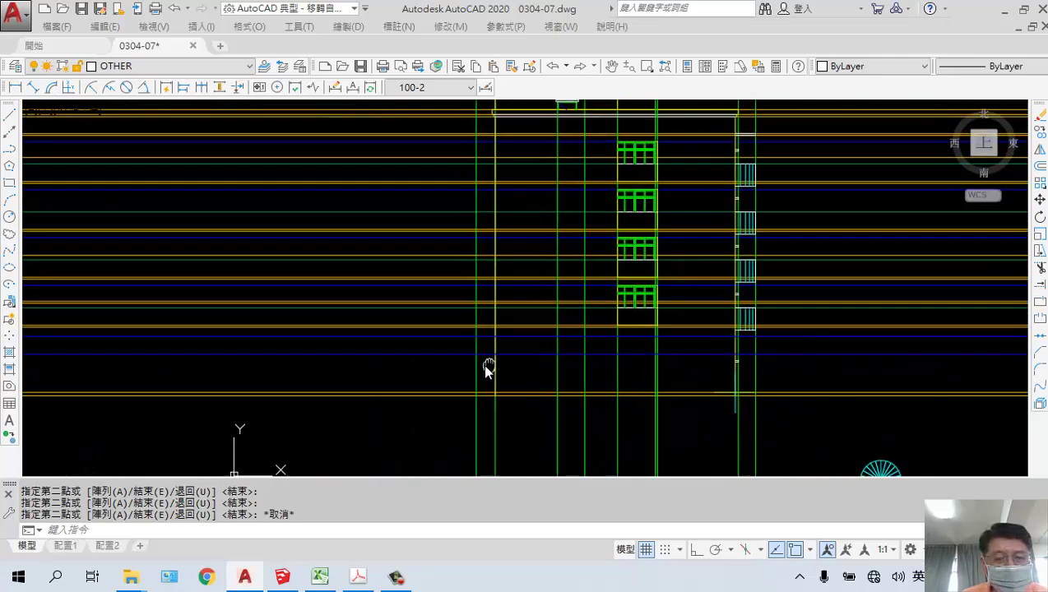
scroll(534, 344, up, 4)
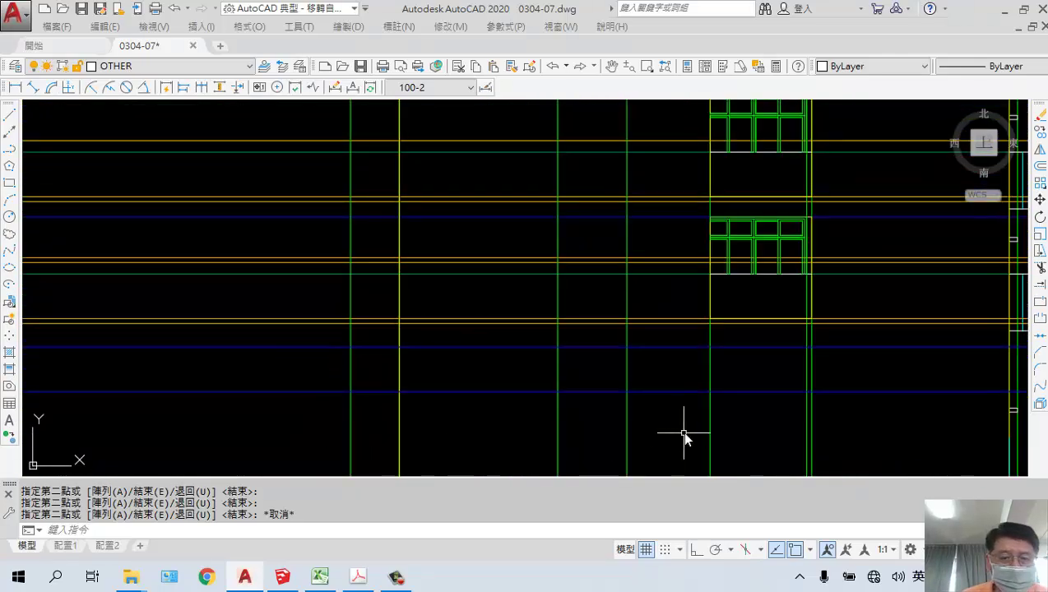
- Draw a three-sided polyline from the wall edge to the outer green guide line, down between the two lower blue lines, and back to the wall
text(PL)
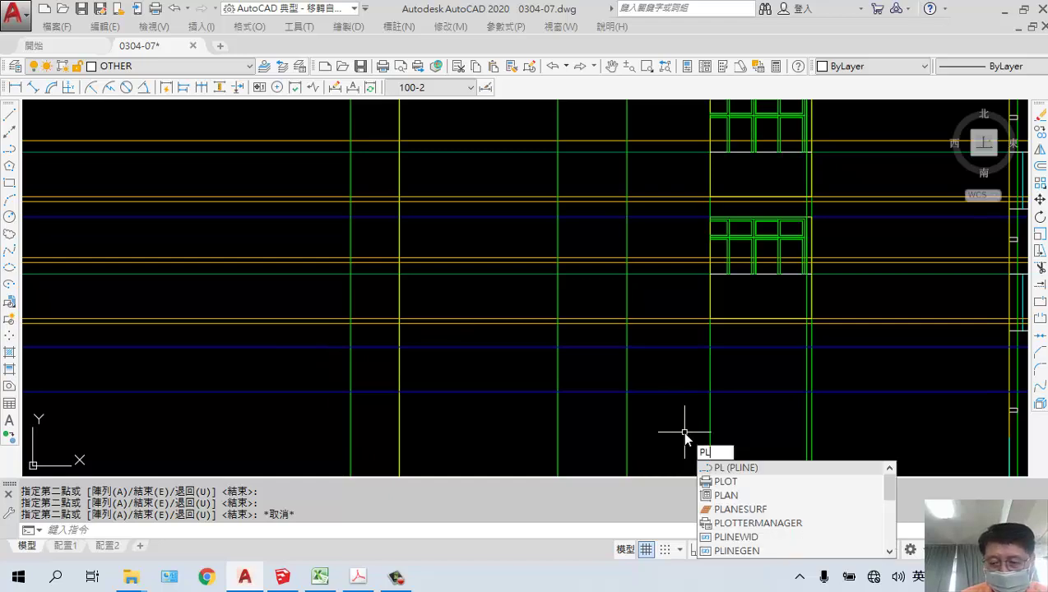
key(Return)
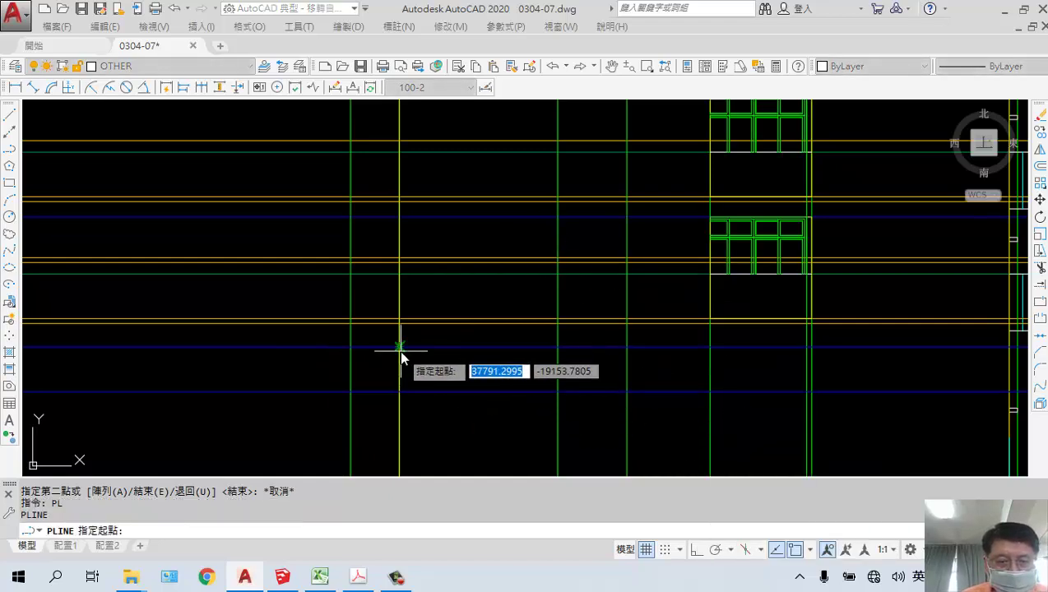
click(399, 348)
click(351, 346)
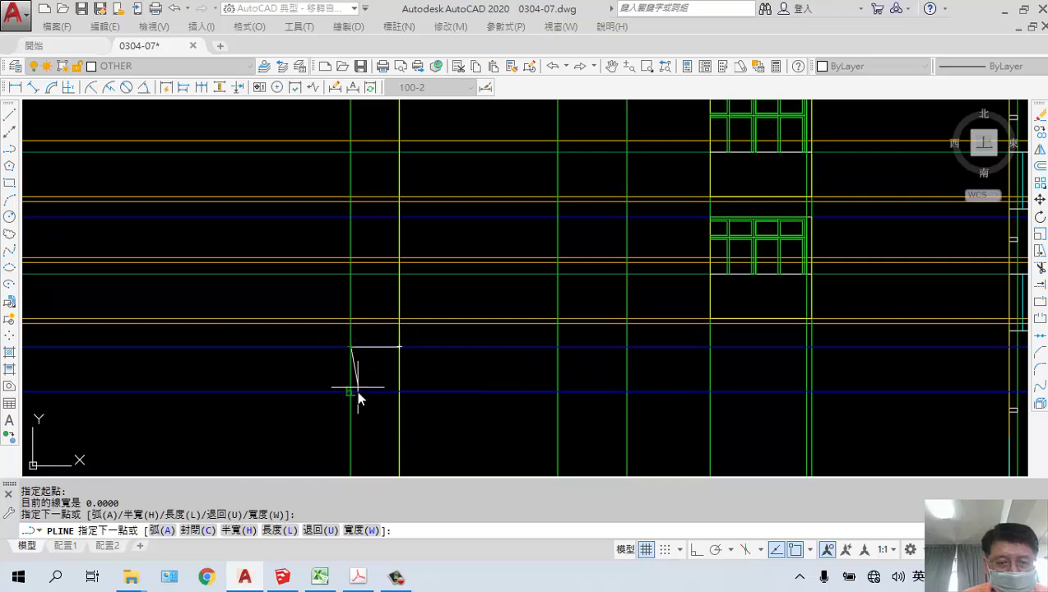
click(352, 392)
click(399, 392)
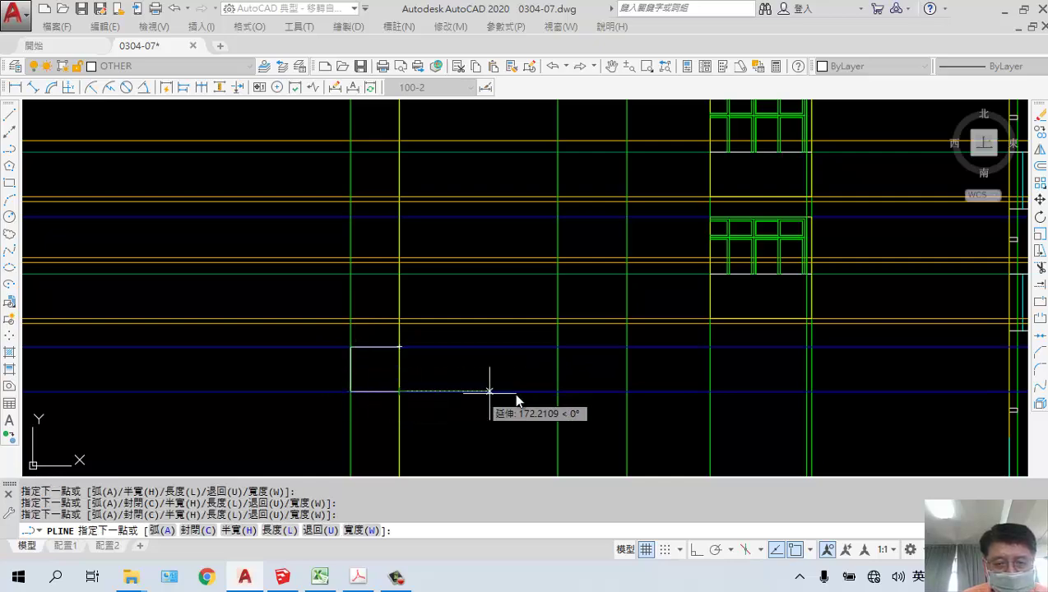
key(Return)
scroll(732, 295, down, 4)
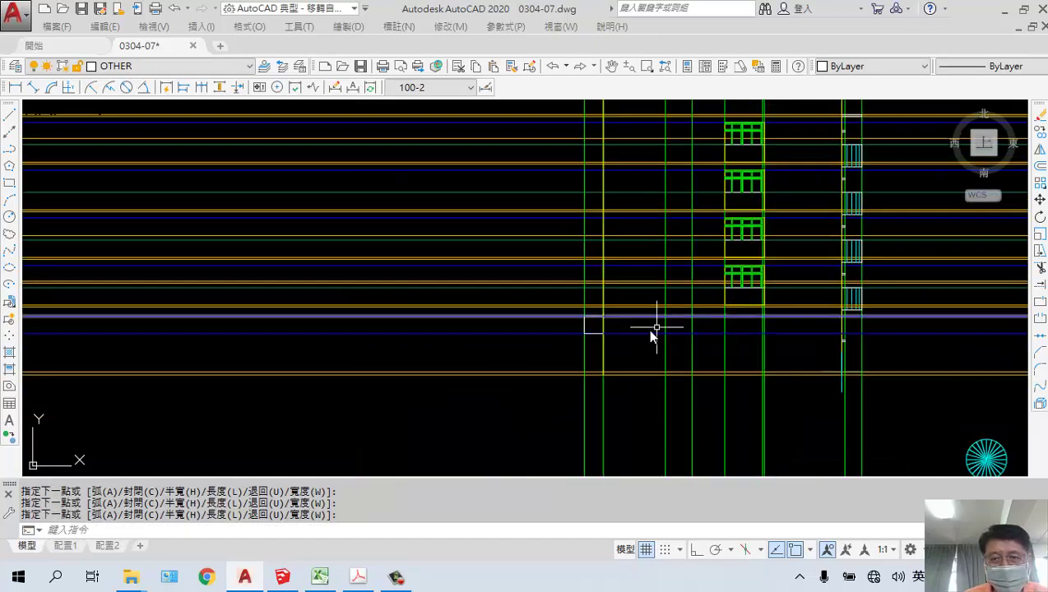
mouse_move(650, 335)
middle_down()
mouse_move(663, 211)
mouse_move(662, 257)
mouse_move(585, 320)
middle_up()
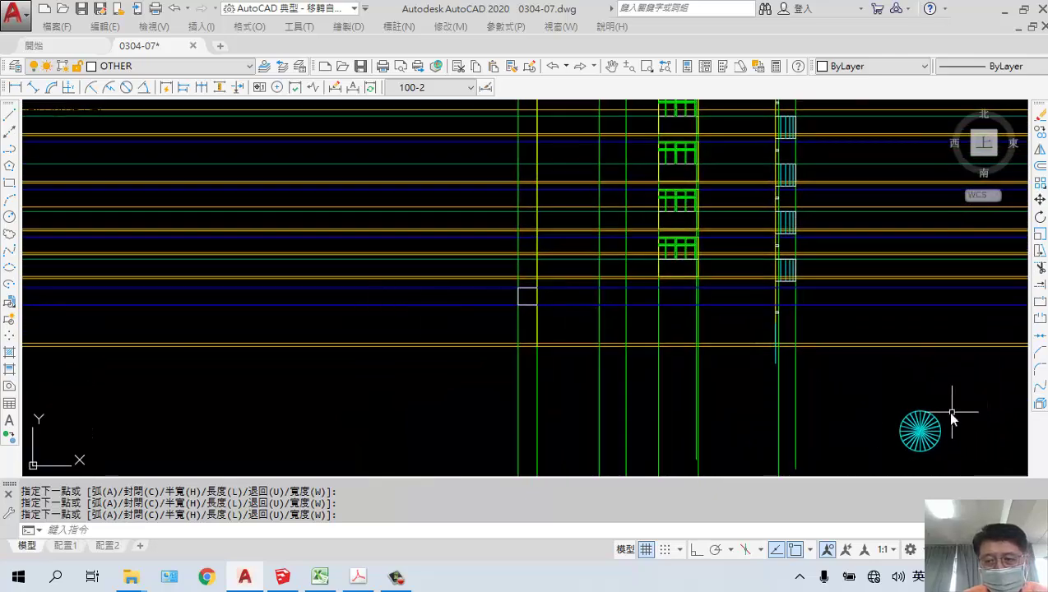
middle_drag(952, 418, 879, 396)
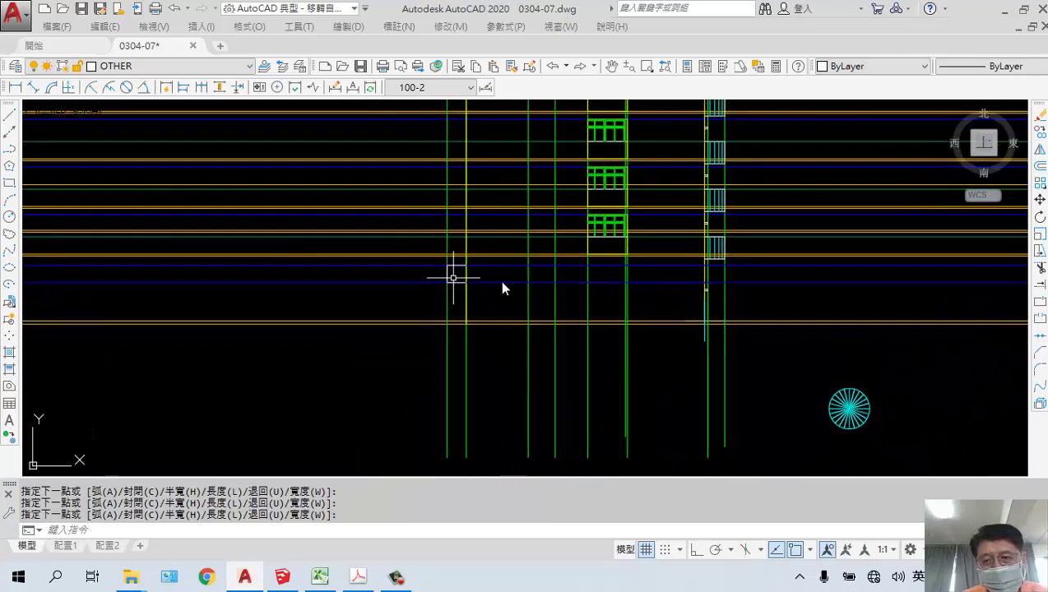
scroll(1004, 455, up, 2)
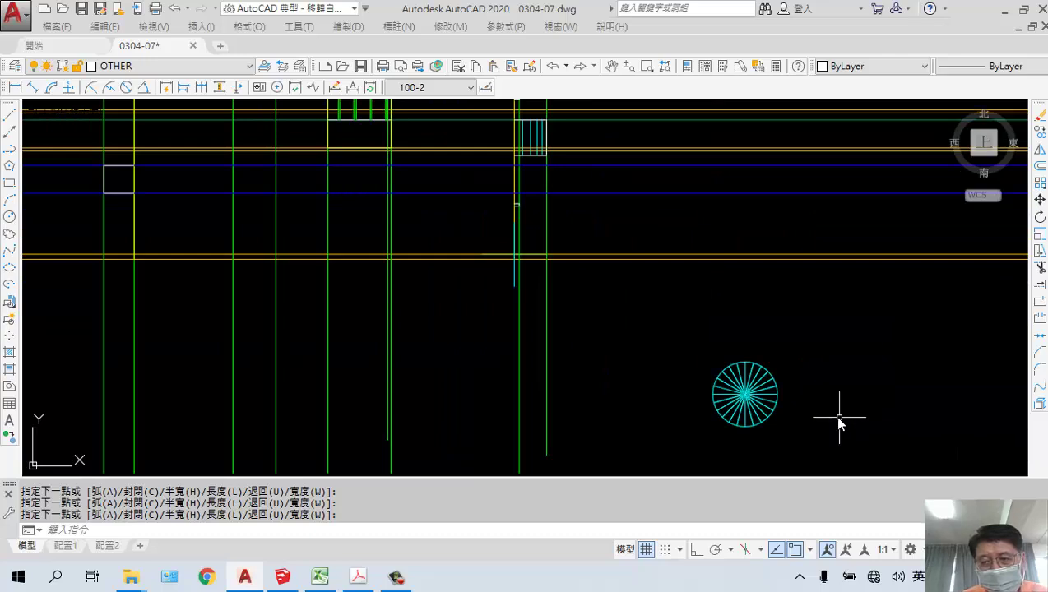
key(Return)
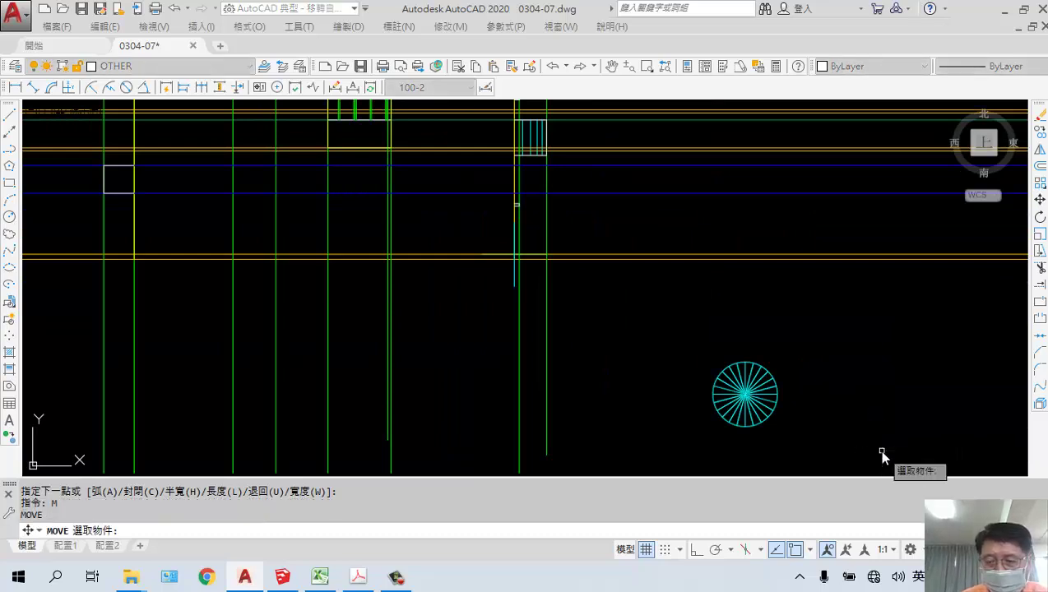
text(m)
key(Return)
click(800, 449)
click(680, 316)
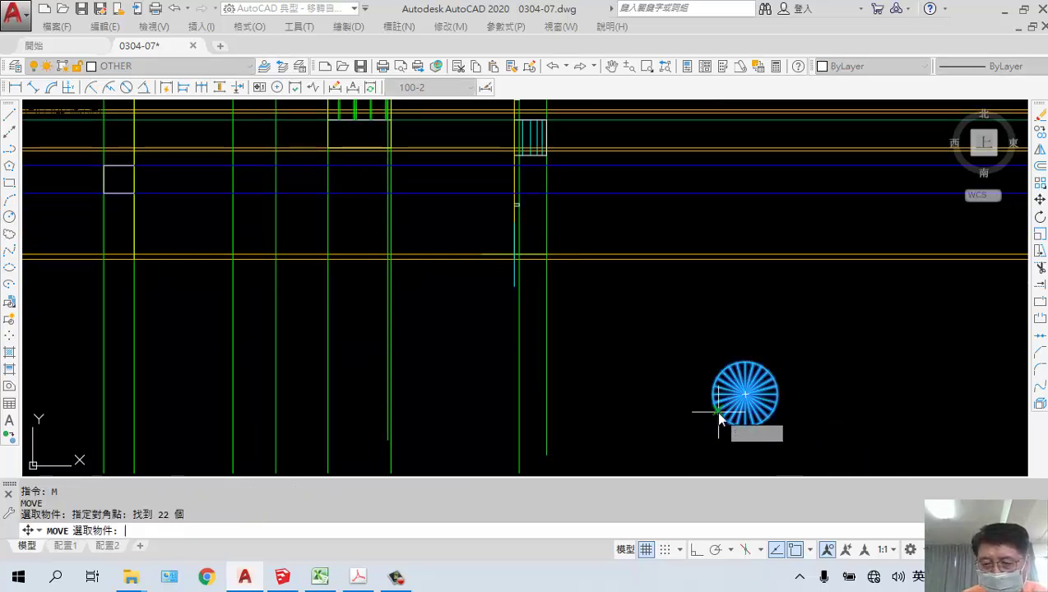
key(Return)
click(745, 363)
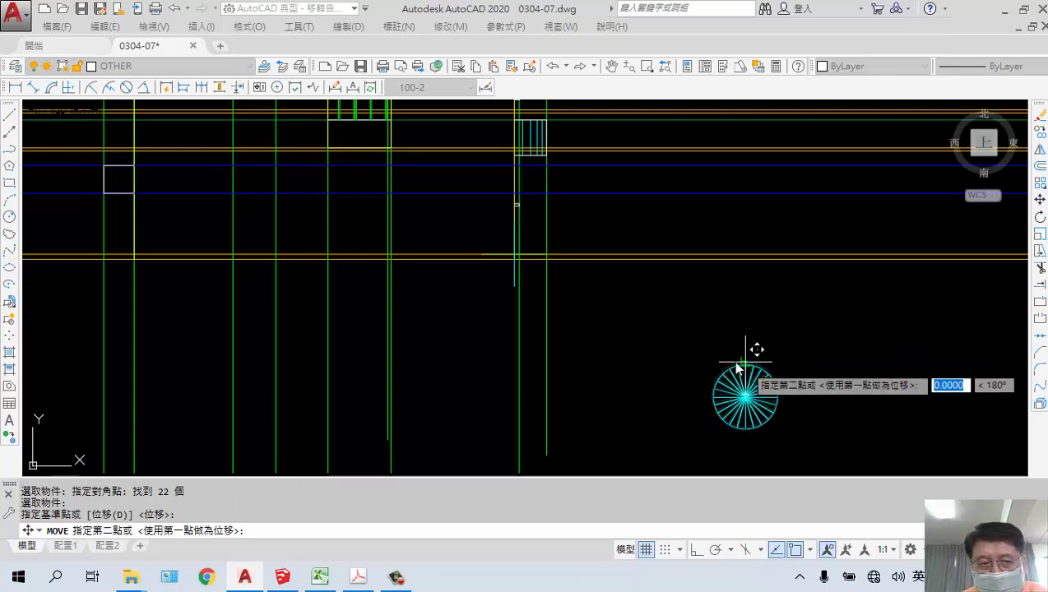
middle_drag(321, 384, 591, 414)
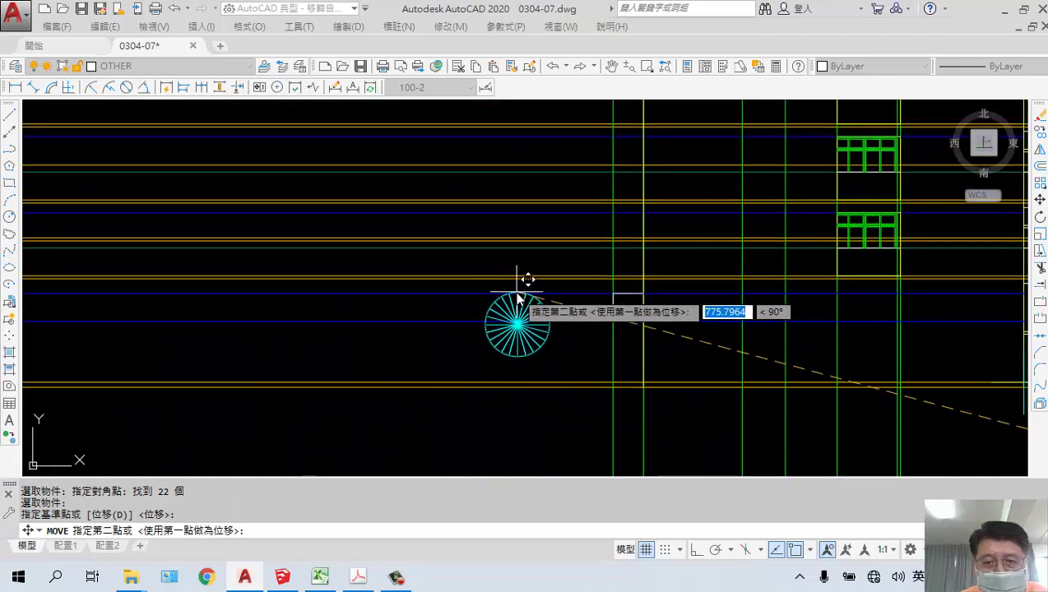
scroll(521, 303, up, 3)
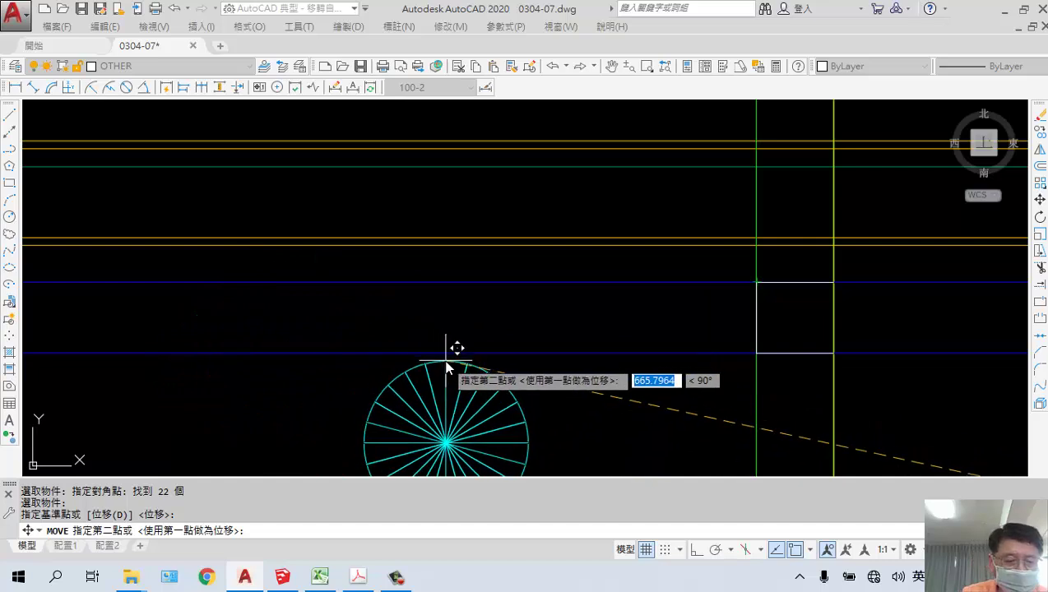
key(Escape)
- Offset the green guide line along the projecting box's outer edge by 360 toward the building
text(O)
key(Return)
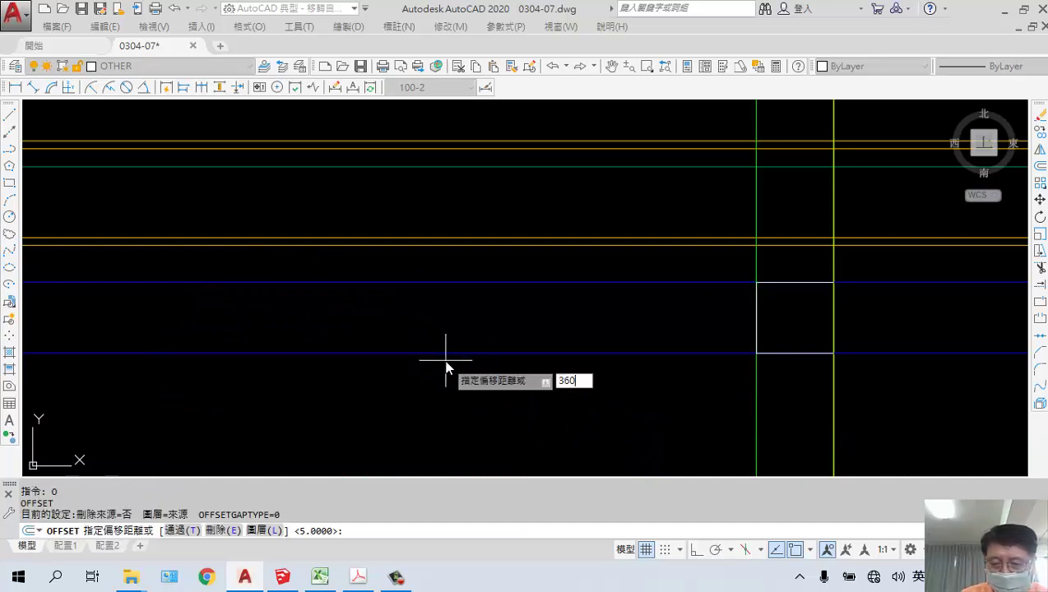
key(Return)
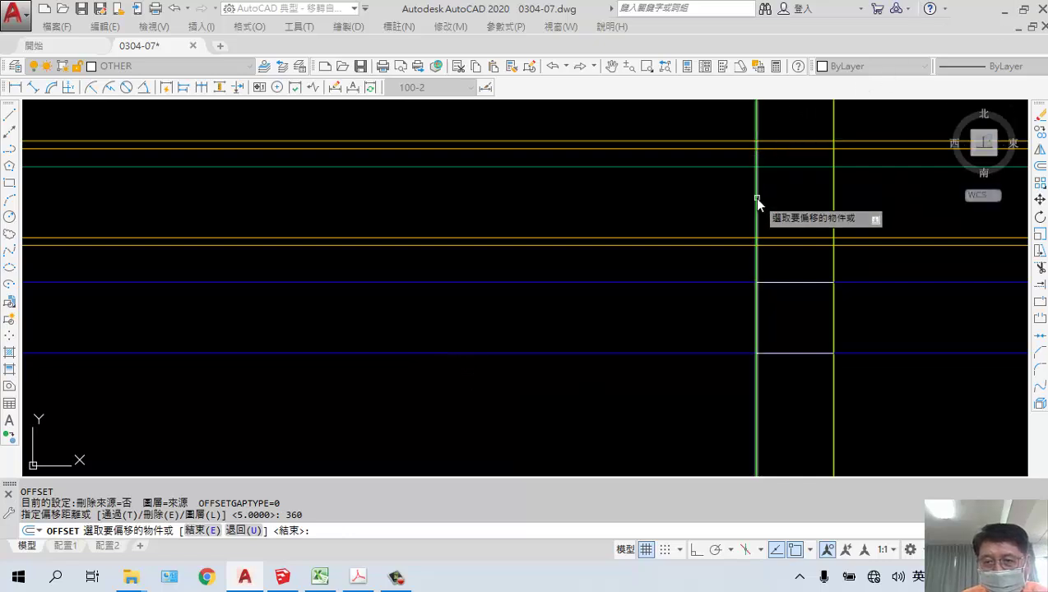
click(757, 199)
click(766, 202)
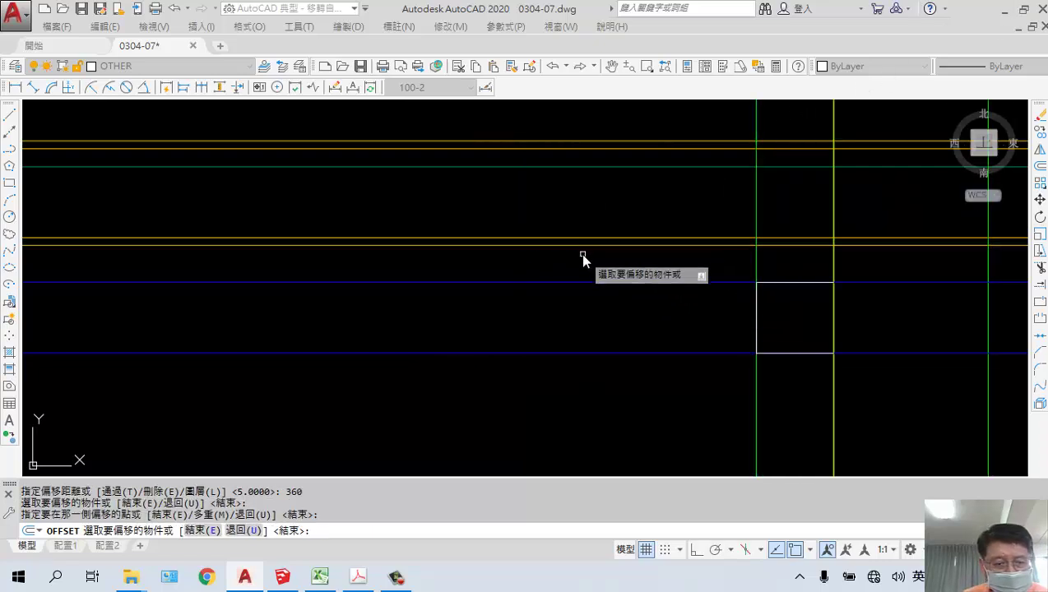
key(Escape)
- Offset the green guide line along the projecting box's outer edge by 360 outward, away from the wall
text(o)
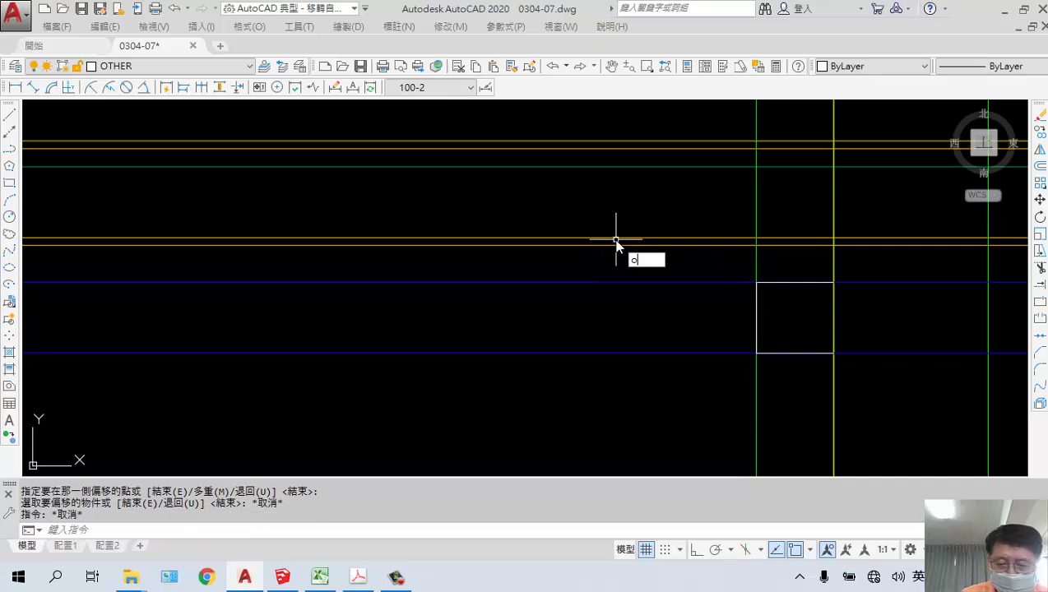
key(Return)
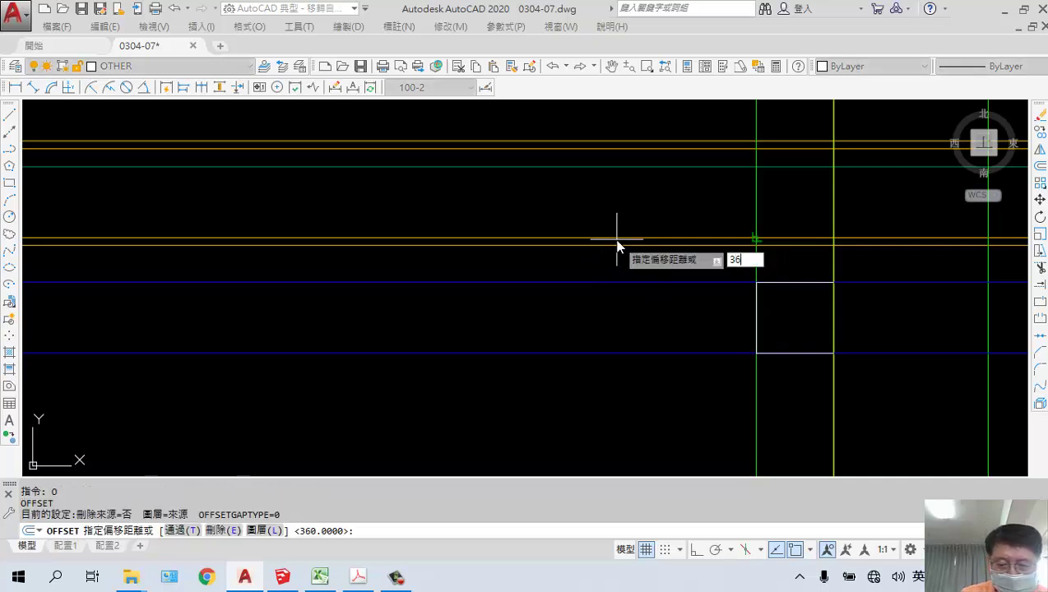
key(Return)
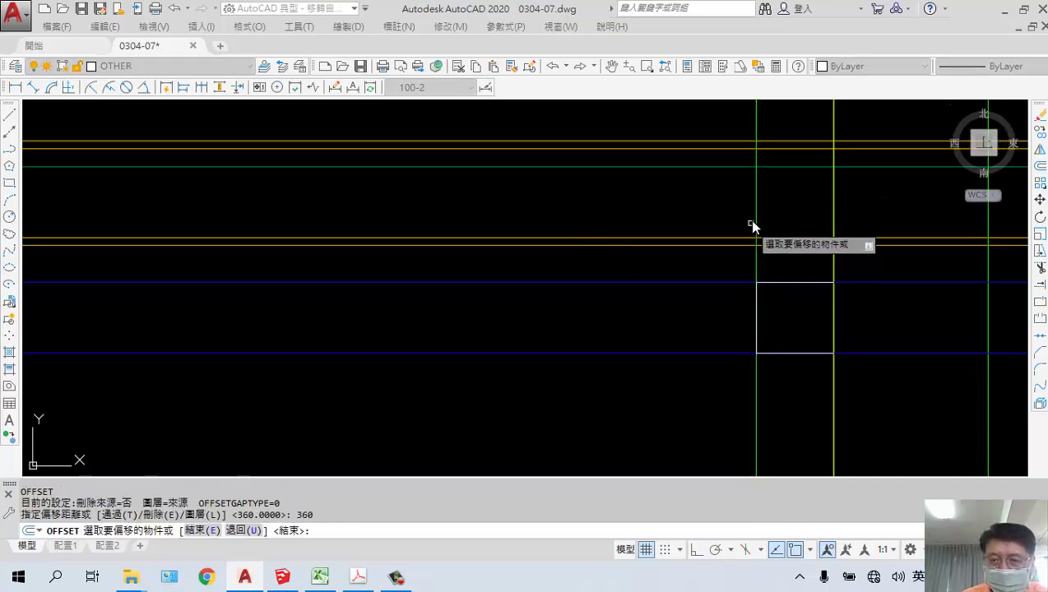
click(757, 215)
click(580, 258)
scroll(759, 313, down, 6)
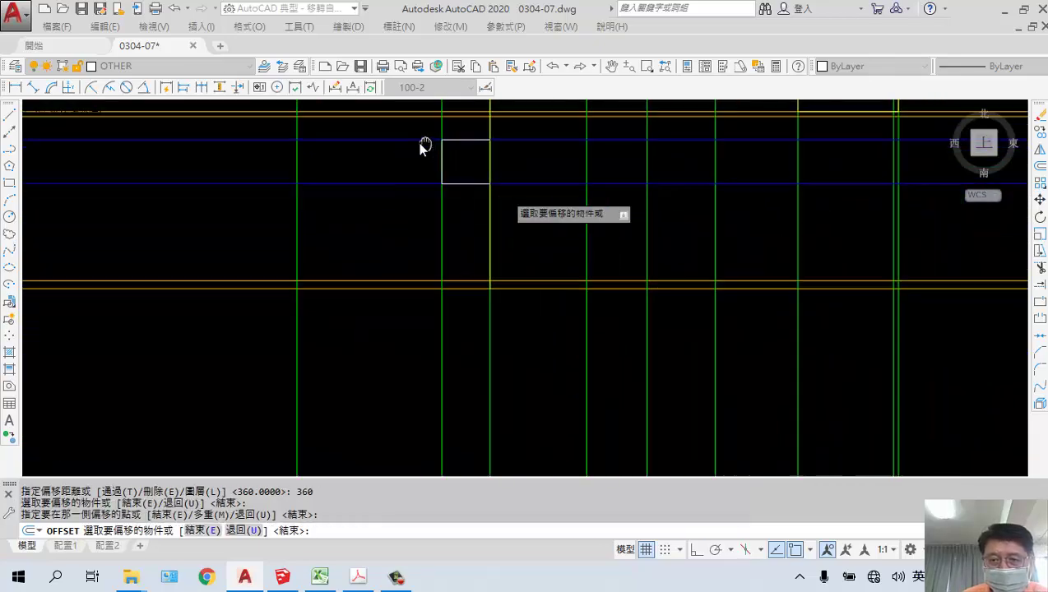
middle_drag(877, 322, 586, 330)
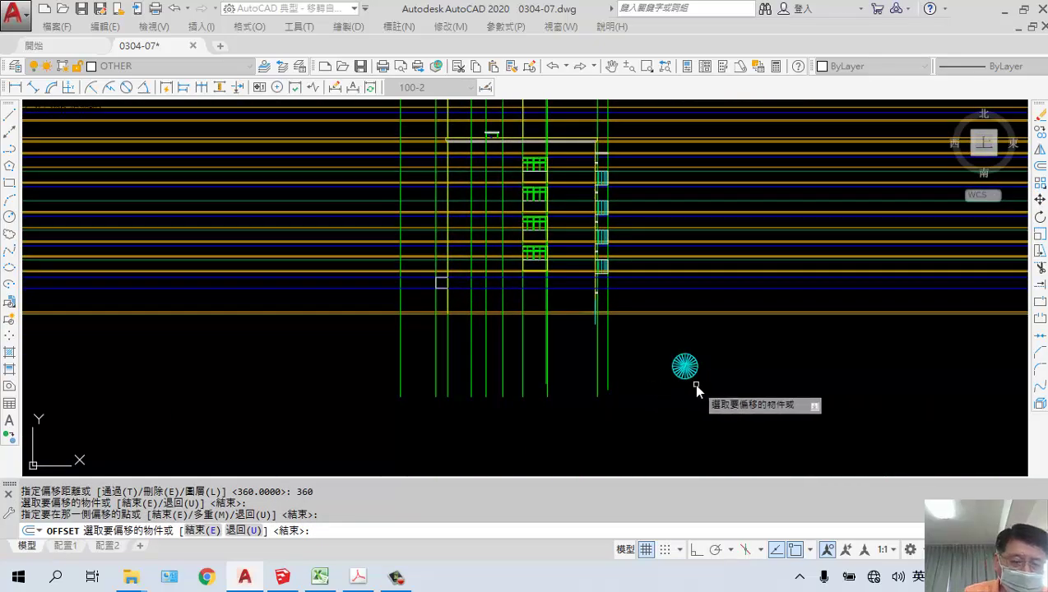
key(Escape)
- Move the cyan spoked circle by its topmost point to where the outermost green guide line meets the projecting box's upper blue line
text(M)
key(Return)
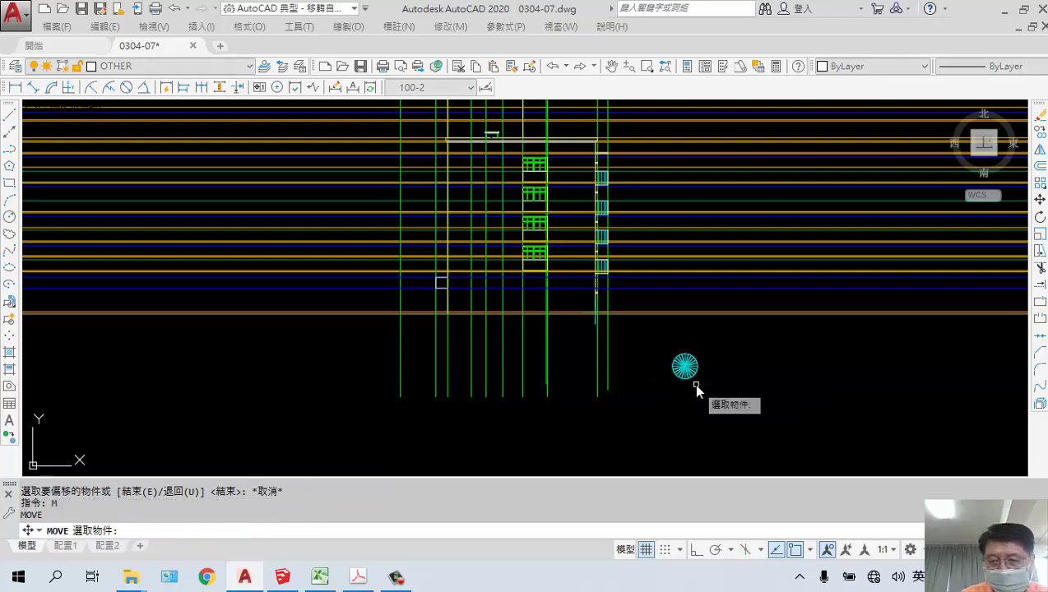
click(717, 388)
click(662, 330)
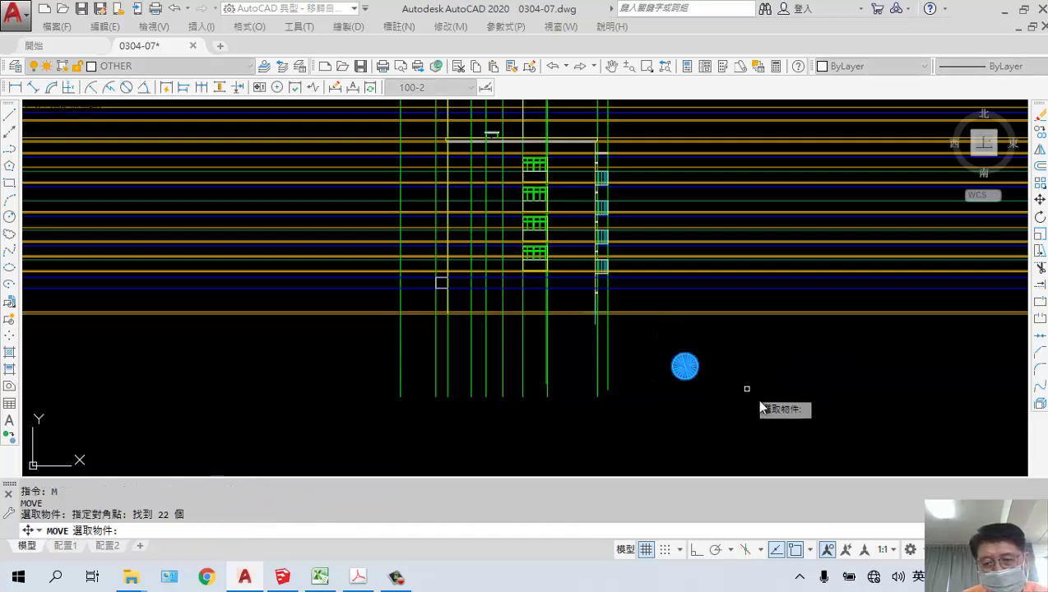
key(Return)
scroll(650, 366, up, 5)
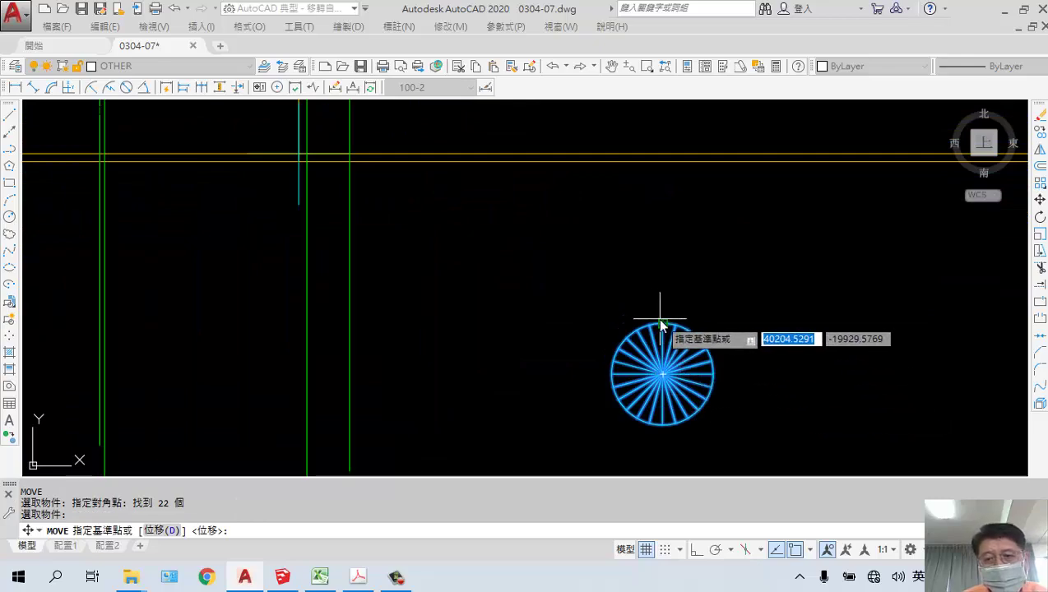
click(663, 324)
scroll(316, 247, down, 4)
scroll(421, 346, up, 5)
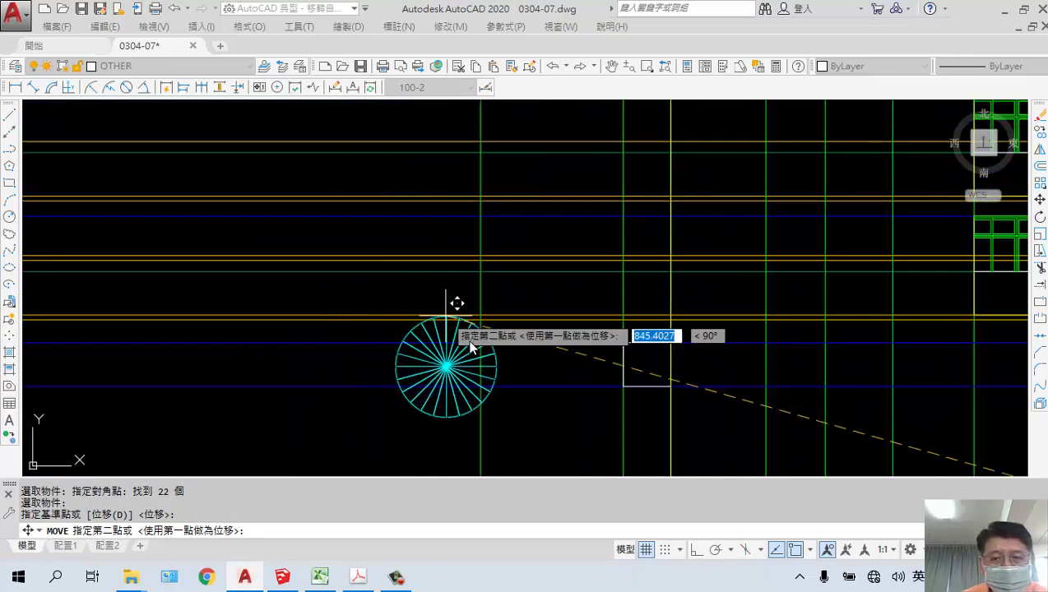
scroll(482, 339, up, 4)
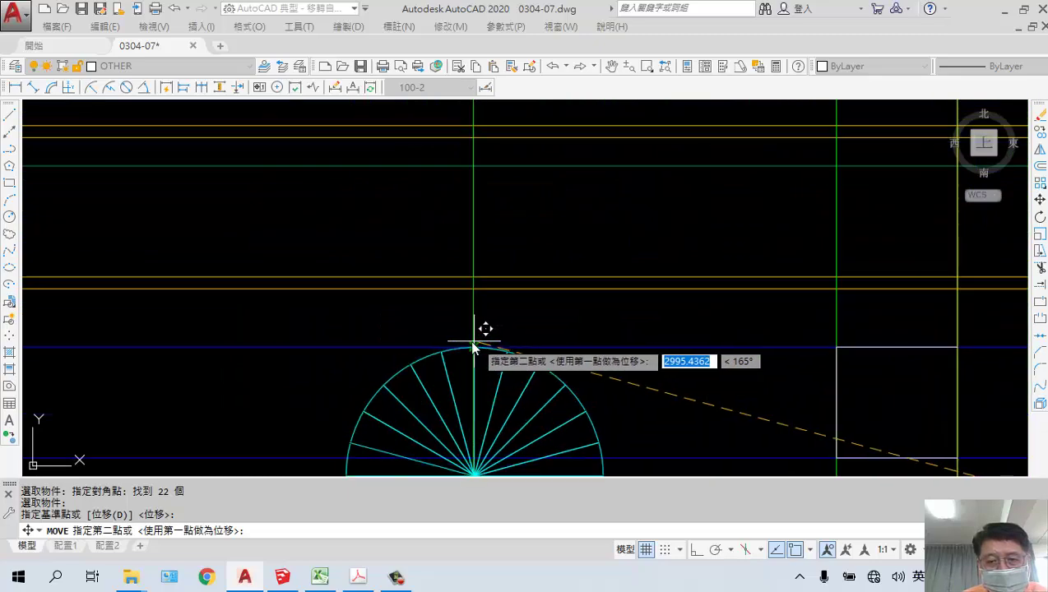
scroll(473, 349, up, 1)
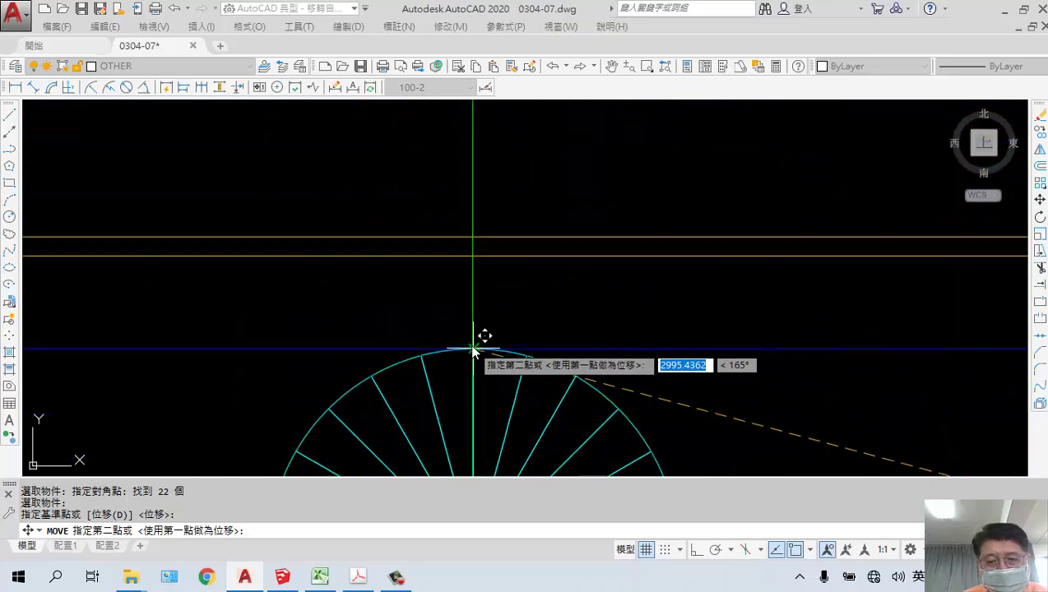
click(473, 349)
- Make PAINT the current layer
scroll(700, 391, down, 4)
middle_drag(706, 394, 417, 282)
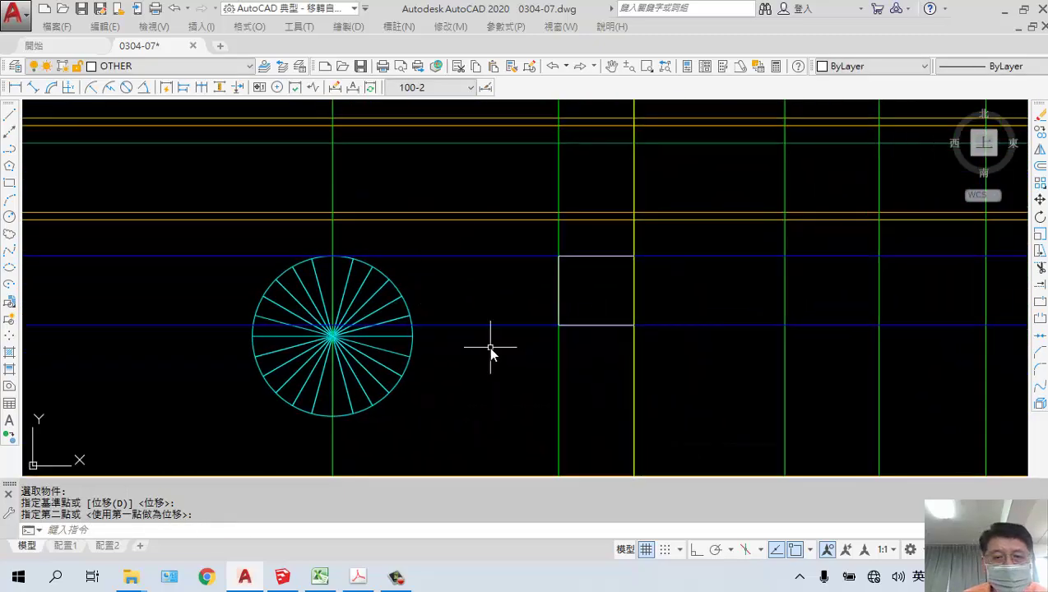
click(250, 66)
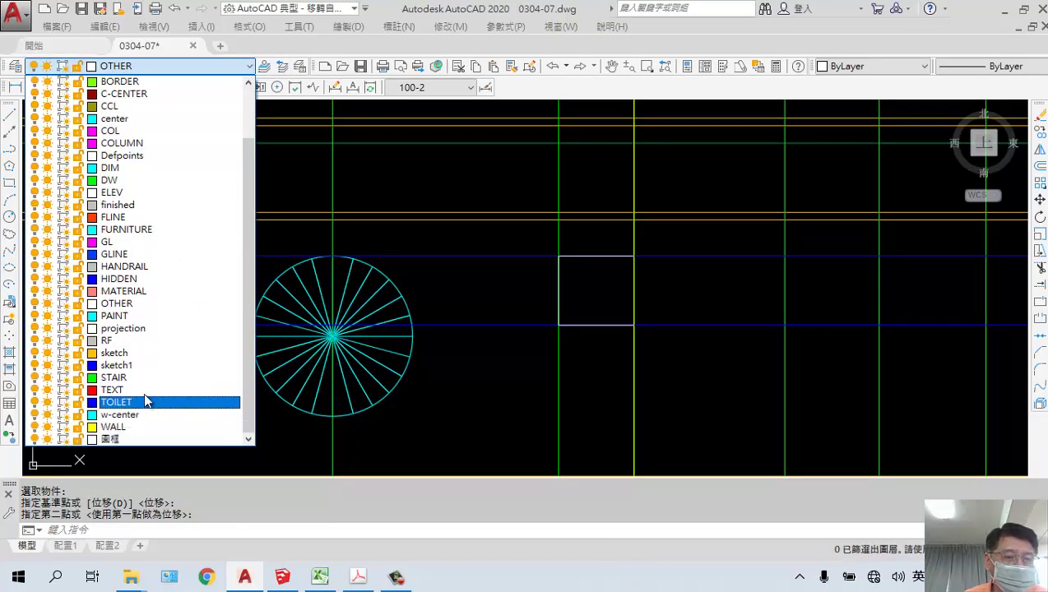
click(140, 324)
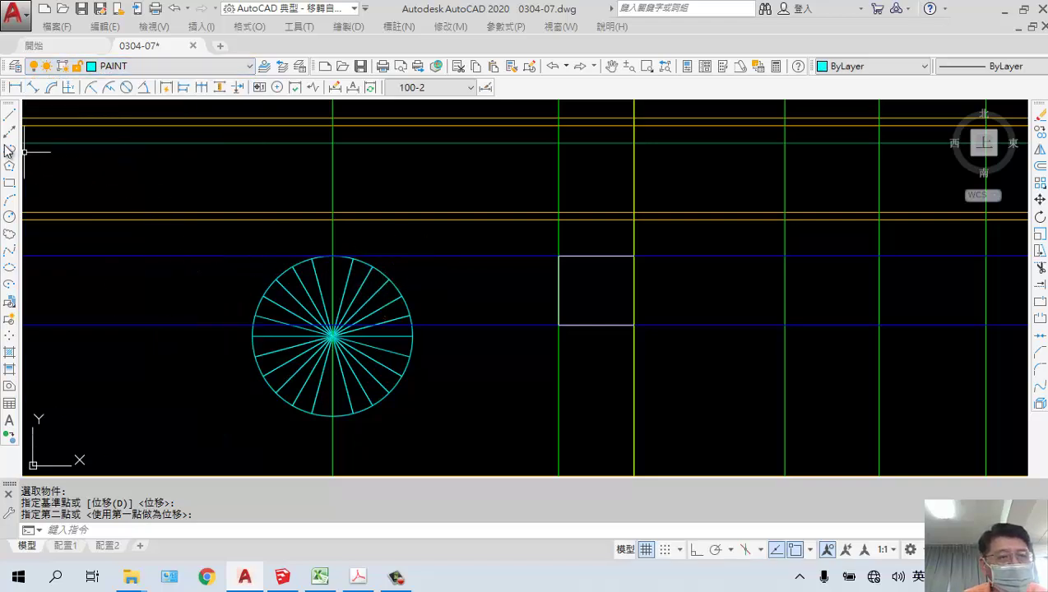
- Draw a horizontal line across the projecting box from outer edge to wall, level with the end of the circle's first spoke beside the vertical
click(10, 117)
scroll(374, 265, up, 4)
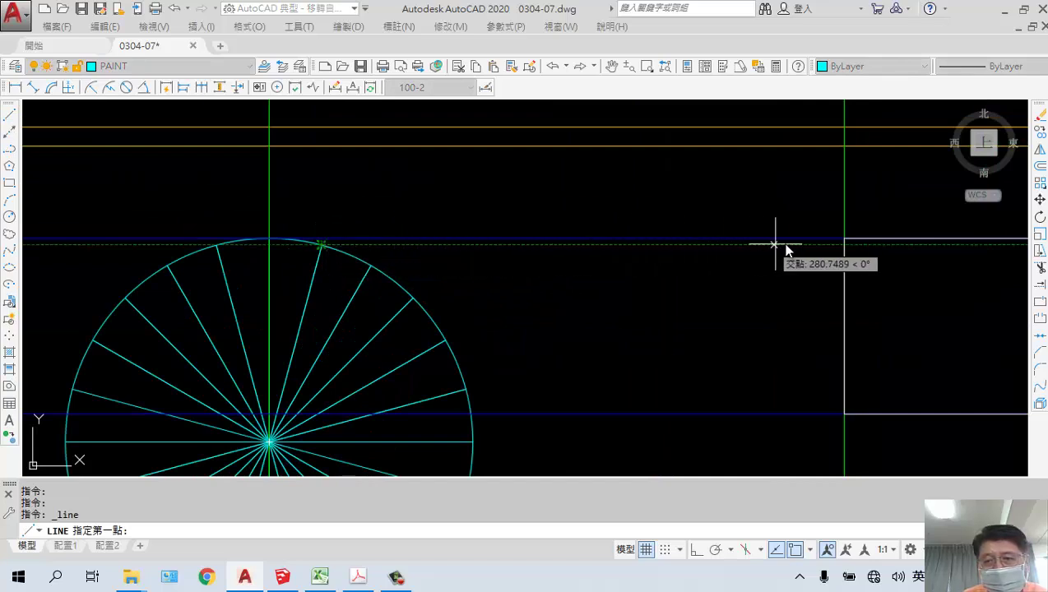
click(845, 239)
middle_drag(967, 269, 497, 272)
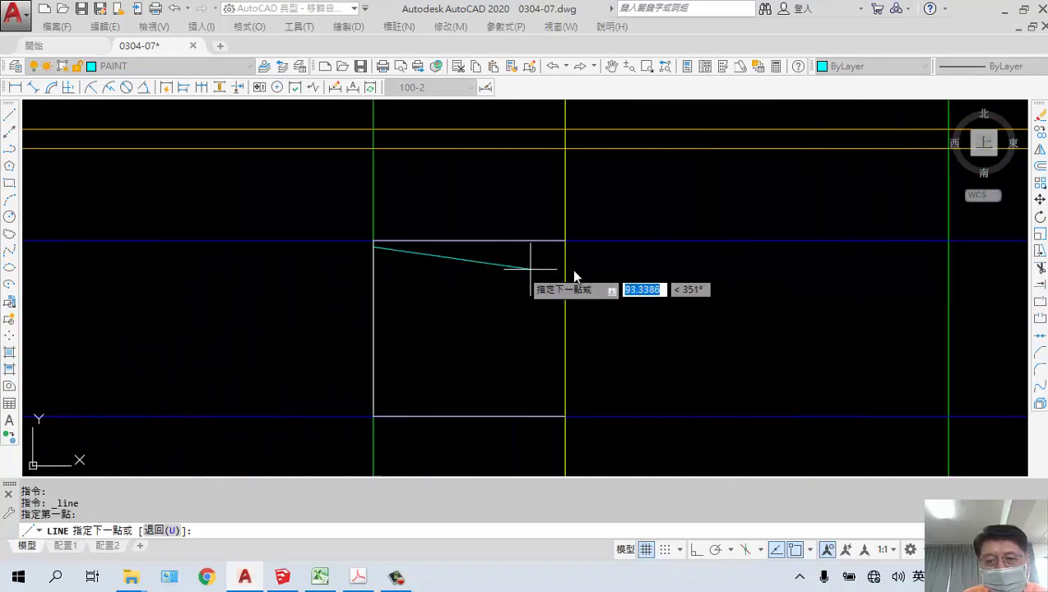
click(561, 246)
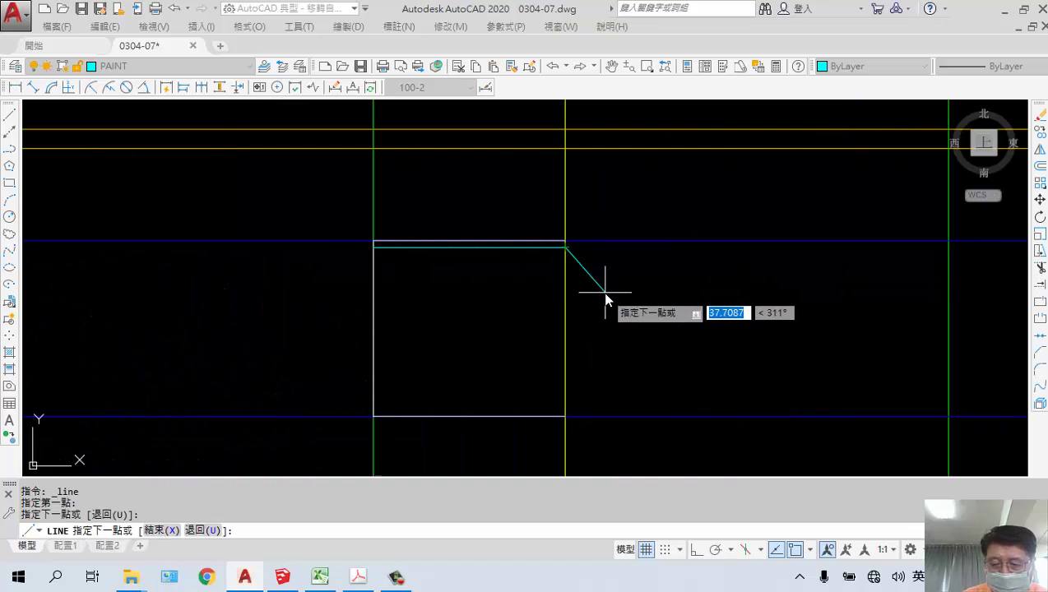
key(Return)
- Draw two horizontal lines across the projecting box from outer edge to wall, level with the ends of the circle's second and third spokes from the vertical
scroll(354, 309, down, 2)
middle_drag(312, 333, 558, 340)
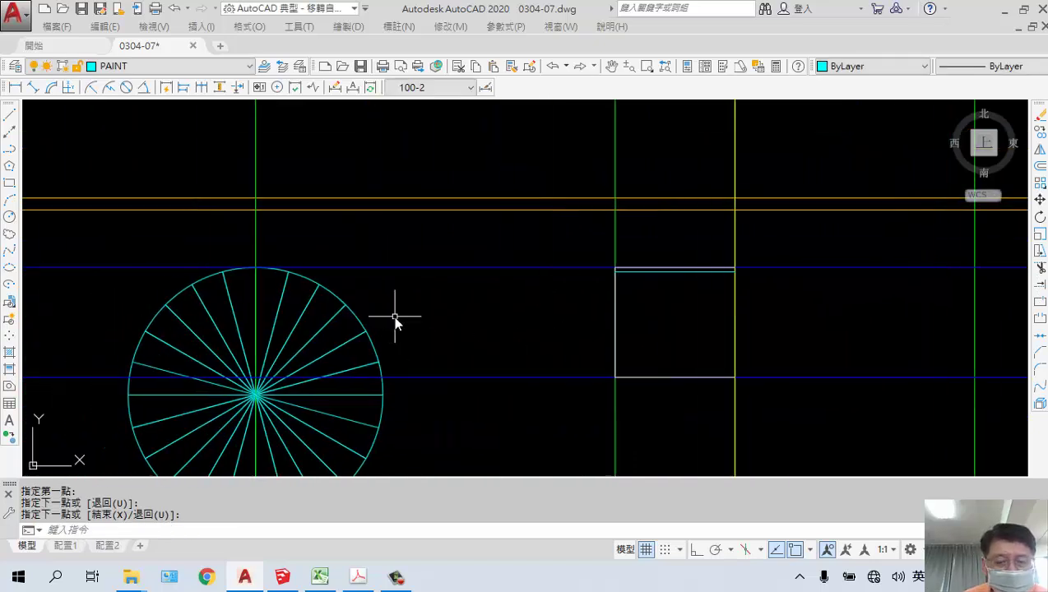
key(Return)
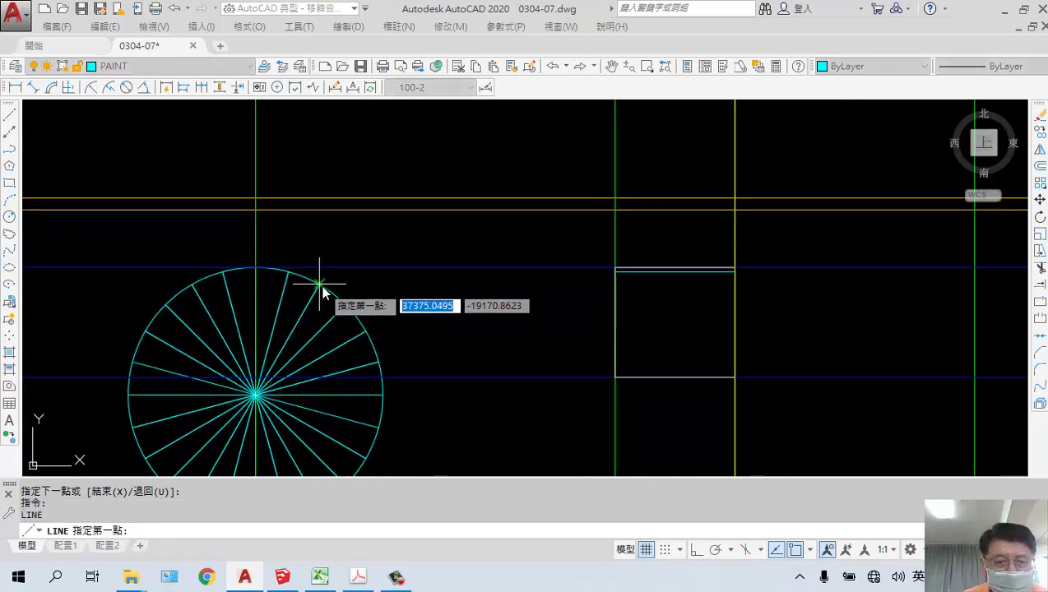
click(619, 284)
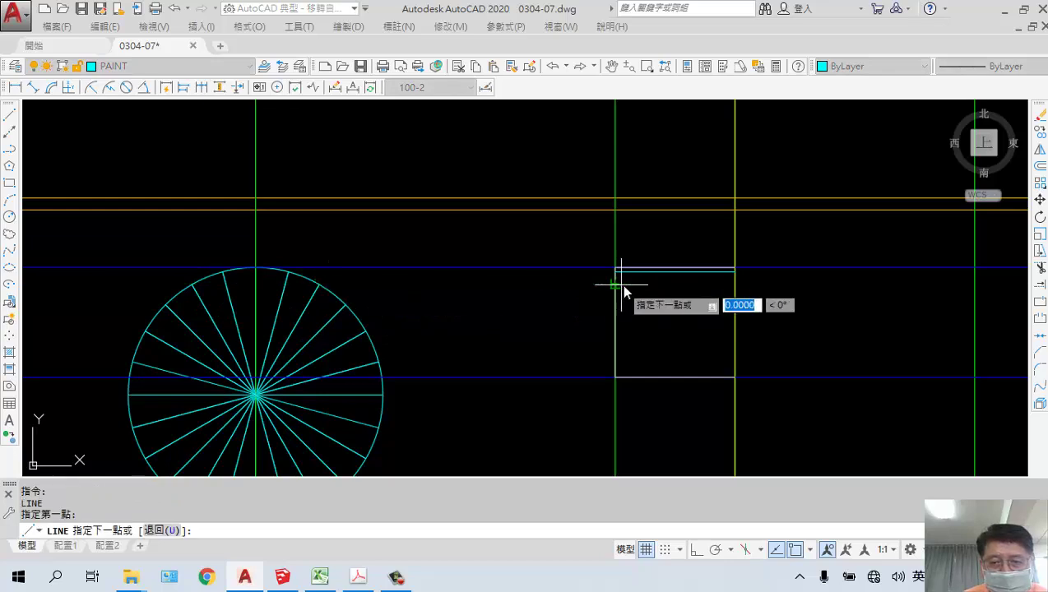
click(735, 284)
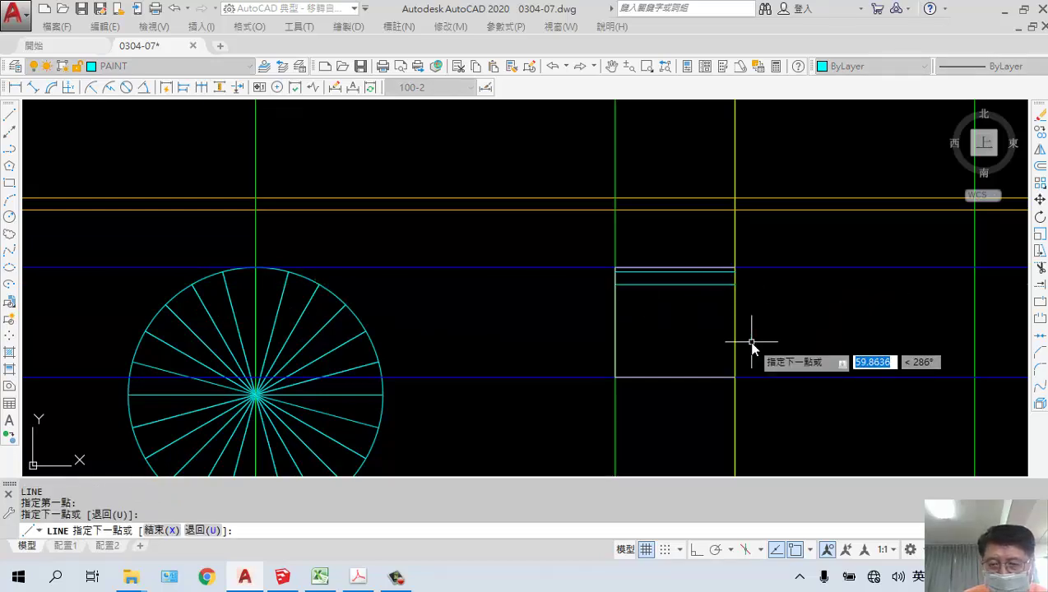
key(Return)
key(Return)
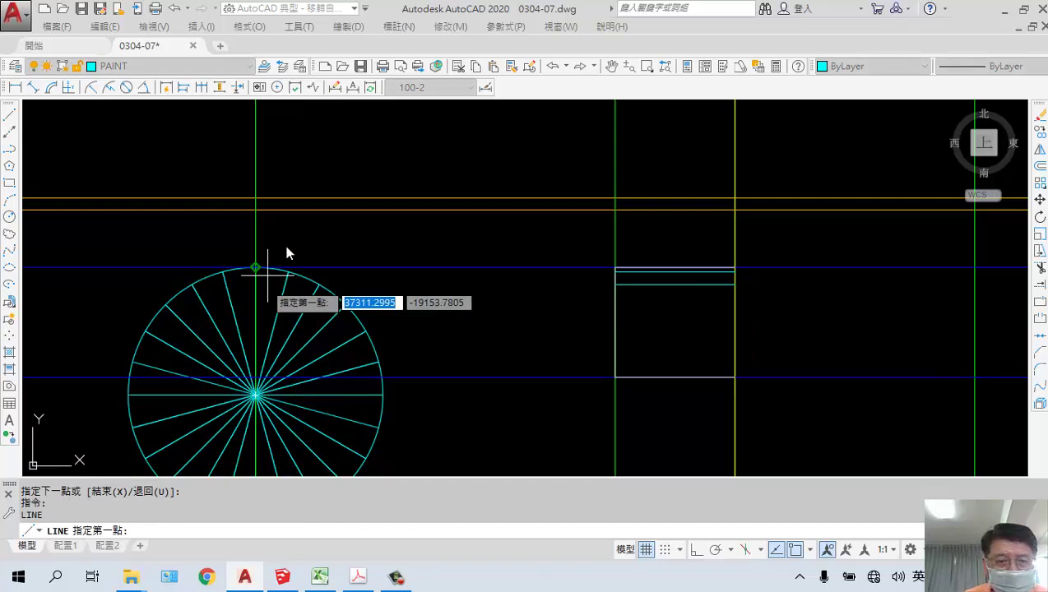
click(616, 304)
click(735, 305)
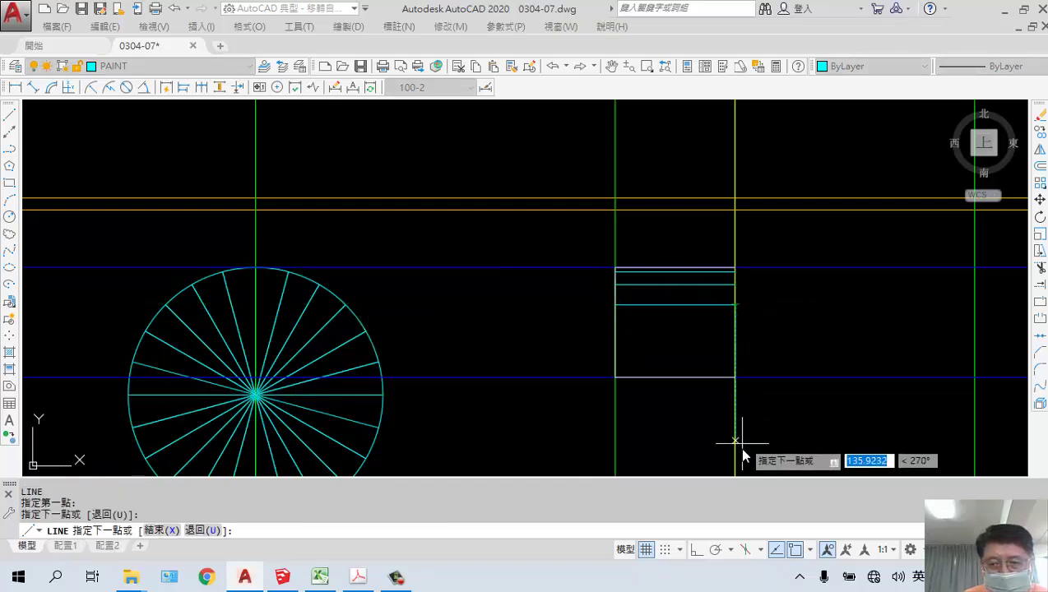
key(Return)
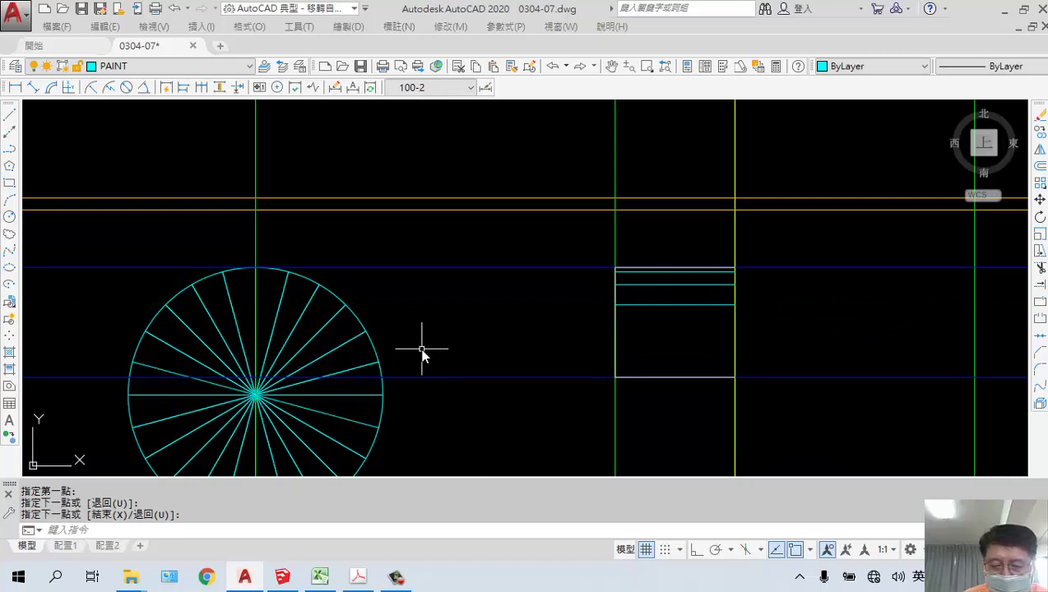
- Draw two more horizontal lines across the projecting box, level with the ends of the circle's fourth and fifth spokes from the vertical
key(Return)
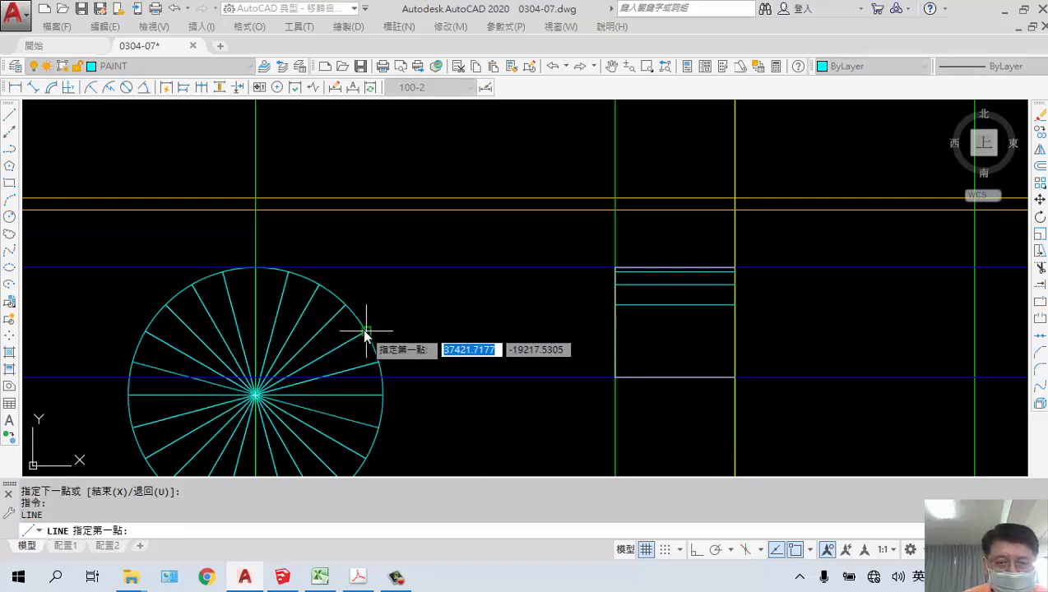
click(616, 330)
click(735, 330)
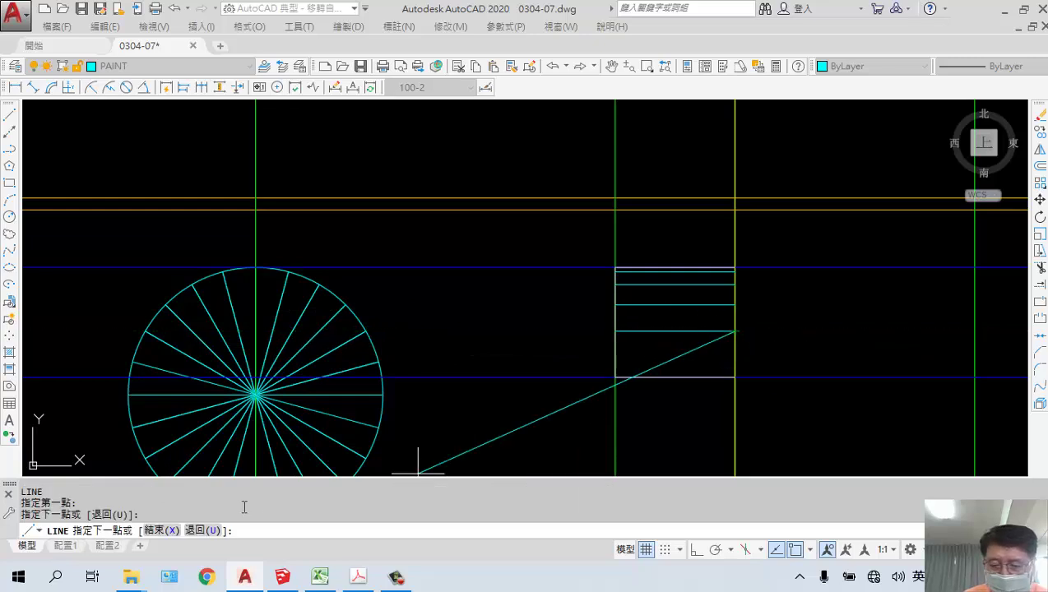
key(Return)
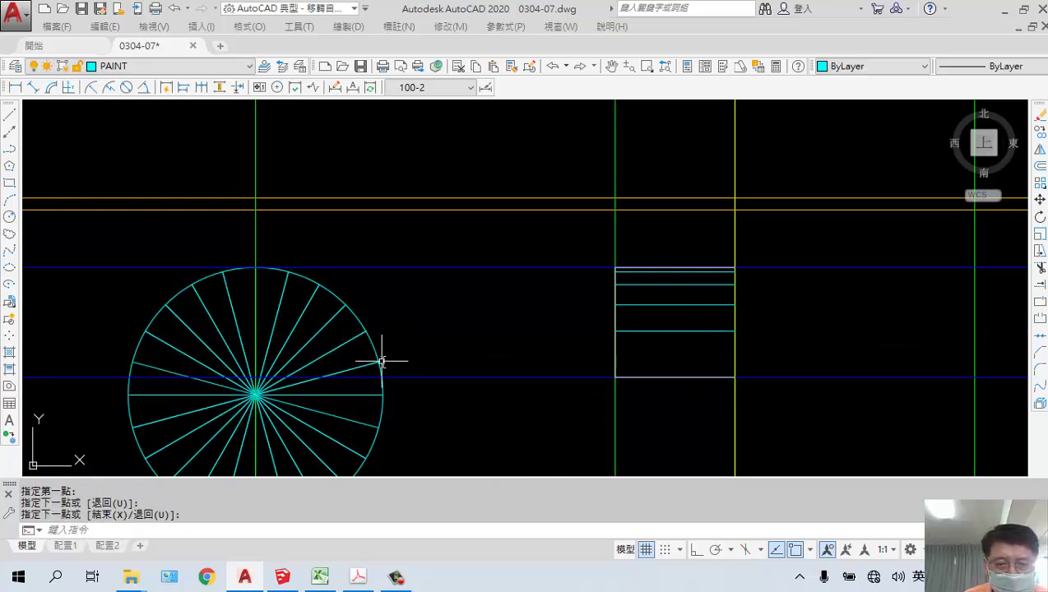
key(Return)
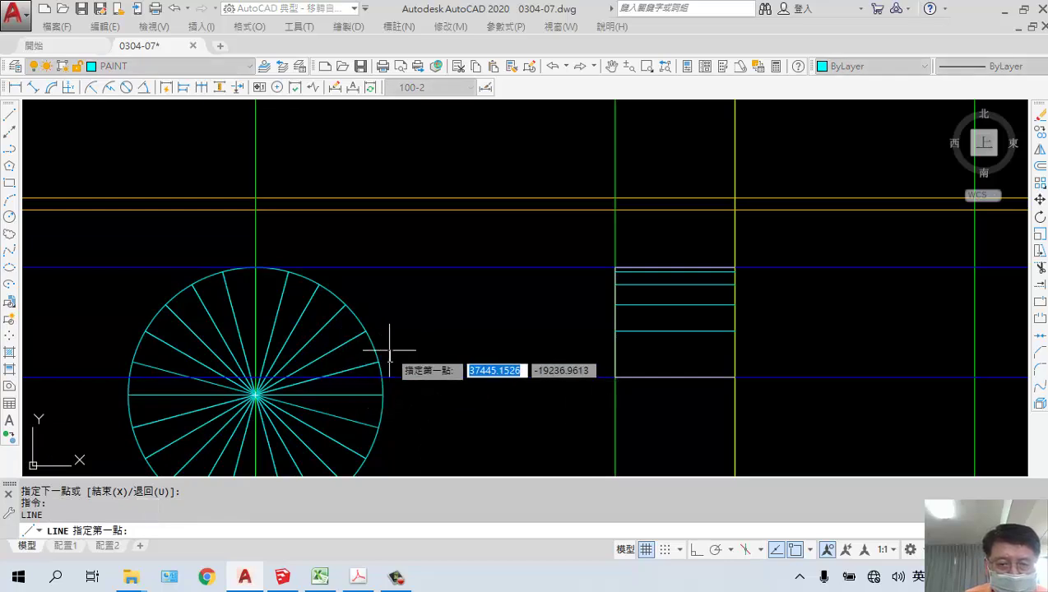
mouse_move(378, 362)
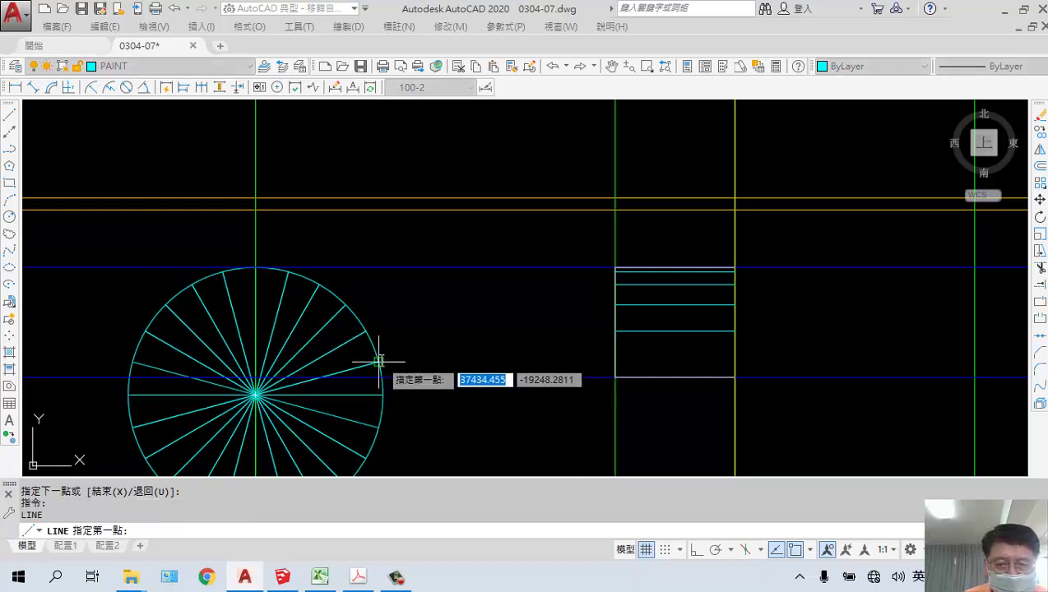
click(616, 362)
click(734, 362)
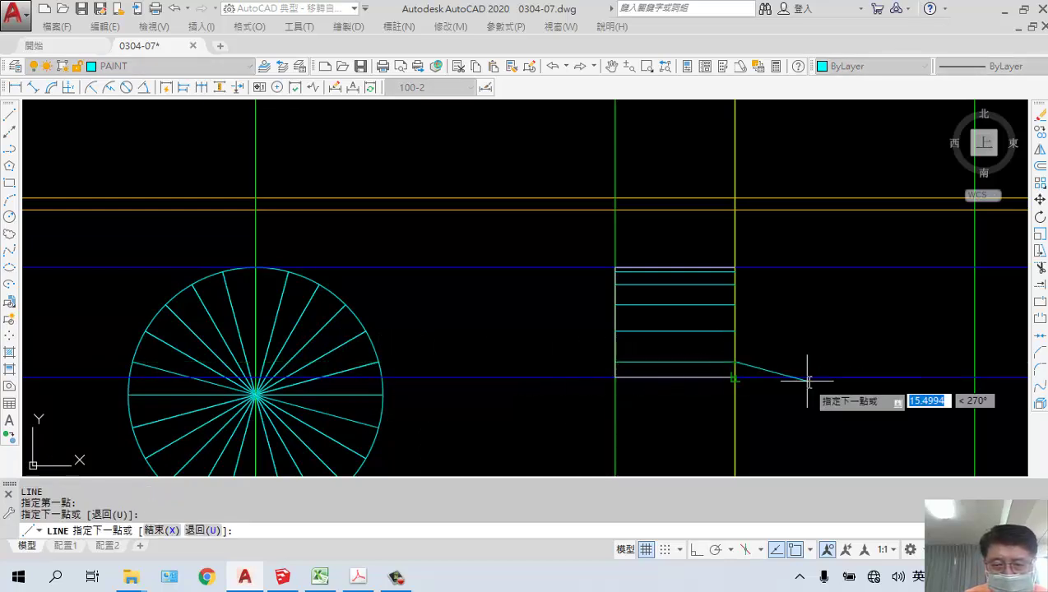
key(Return)
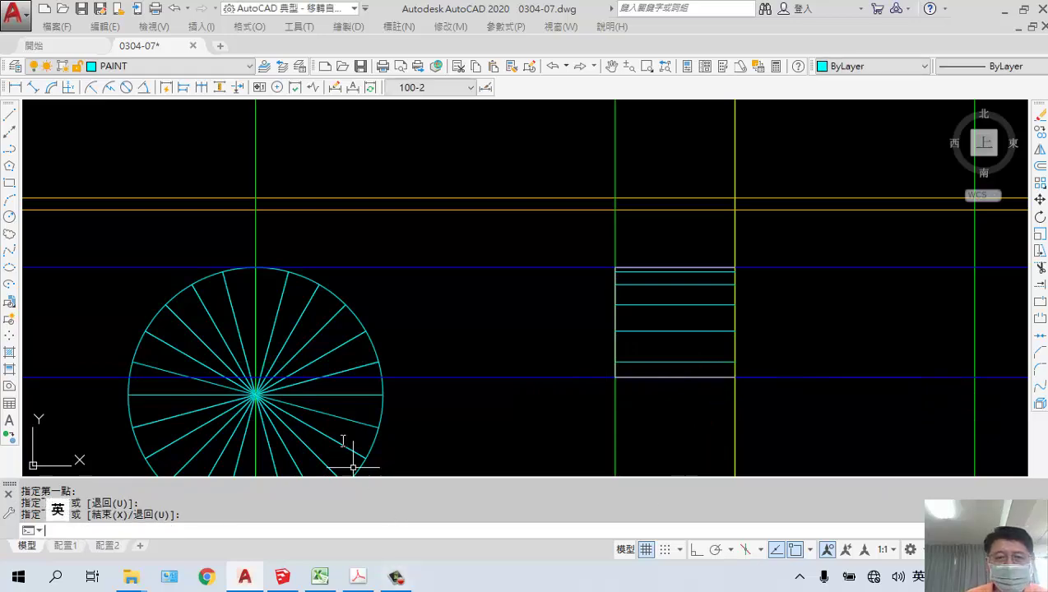
- Switch to the exam PDF in Adobe Acrobat, go to page 27 and on to page 28, and examine the right side elevation down to ground level
scroll(349, 416, down, 5)
scroll(384, 352, down, 4)
scroll(385, 352, right, 5)
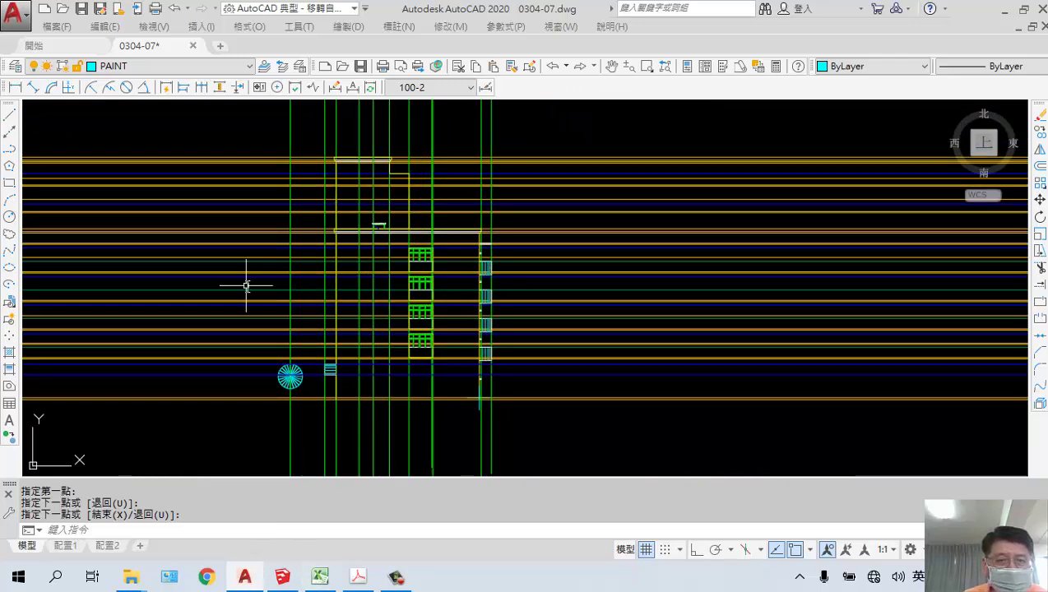
scroll(246, 285, down, 3)
click(358, 577)
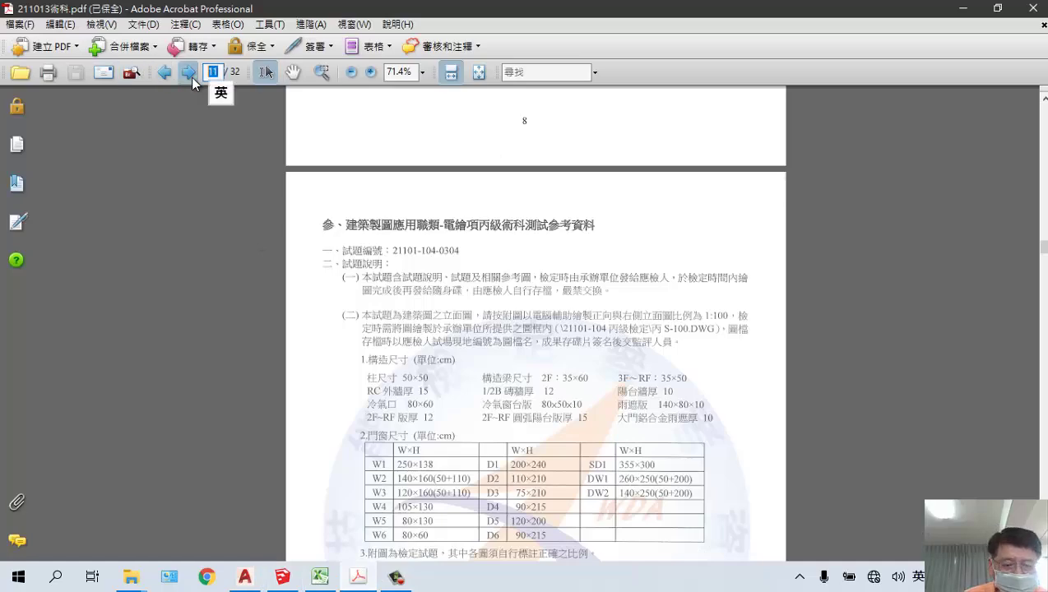
text(27)
key(Return)
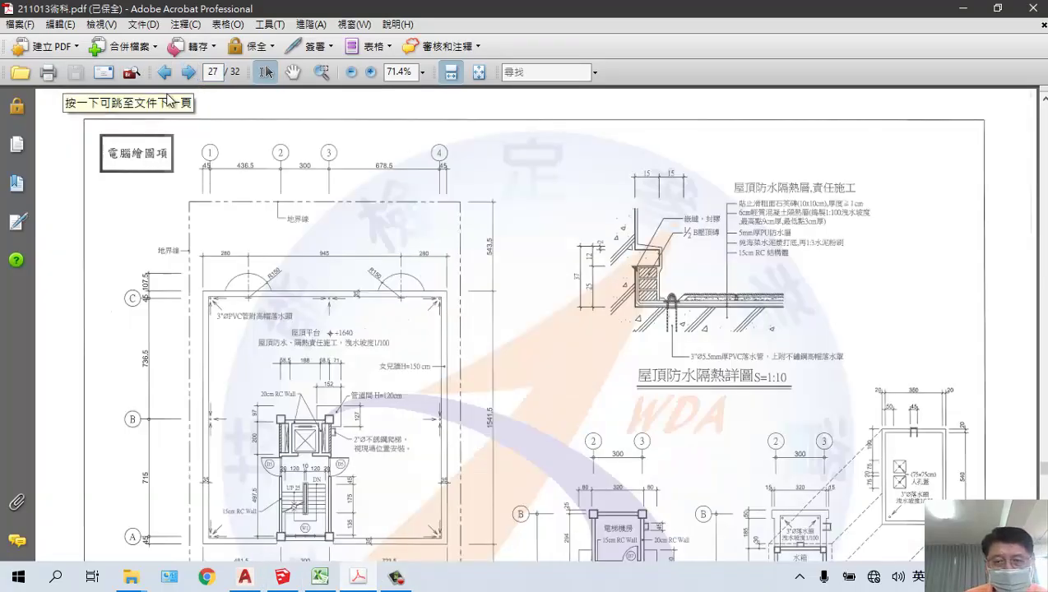
scroll(169, 100, down, 15)
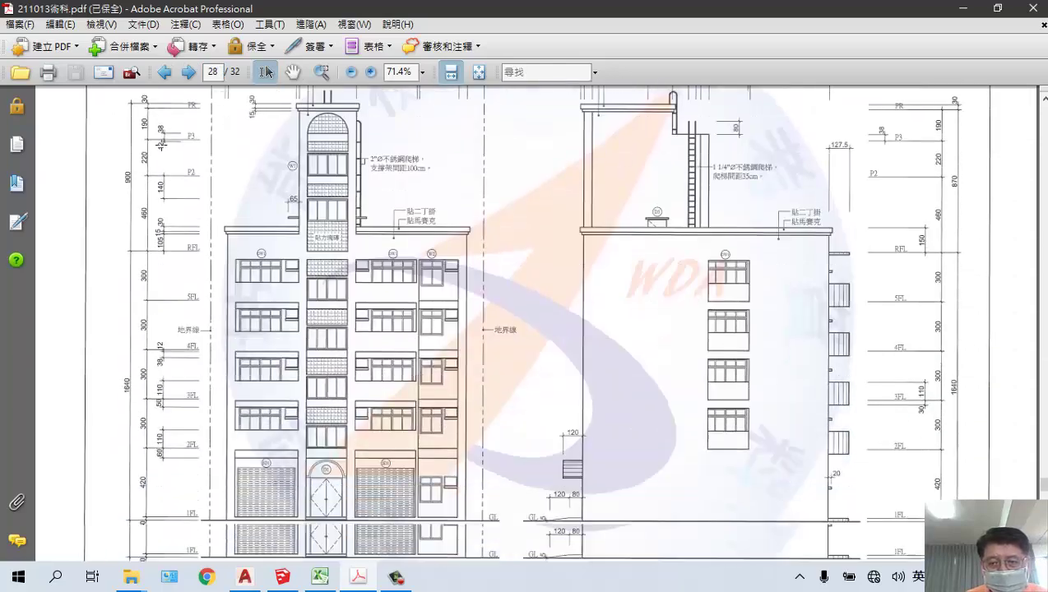
scroll(535, 324, up, 1)
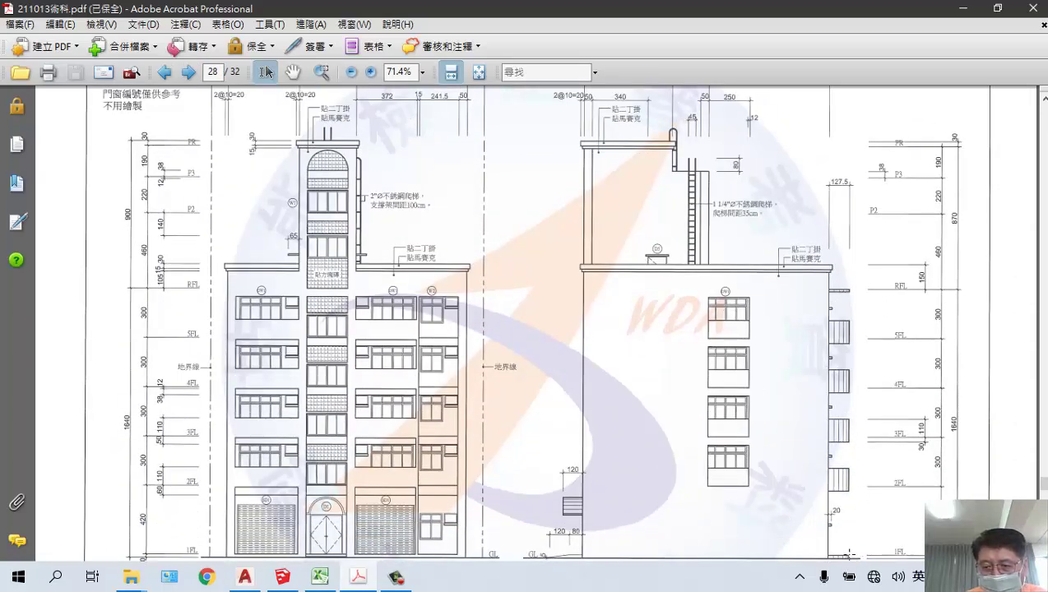
scroll(580, 491, down, 2)
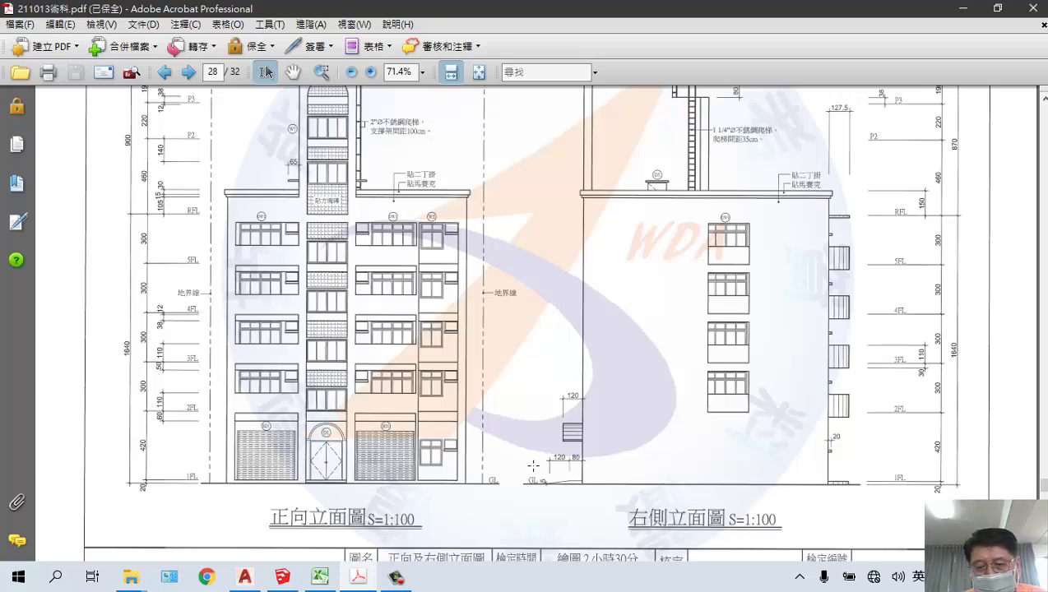
scroll(561, 492, up, 1)
scroll(561, 490, down, 2)
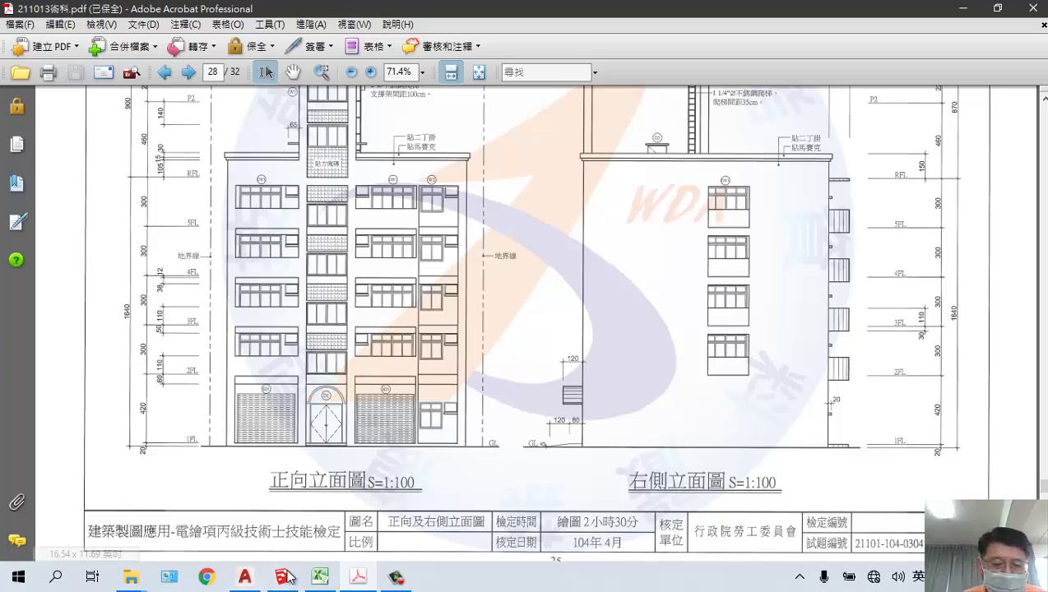
- Switch back to AutoCAD and examine the side elevation where the balcony-side wall meets the ground-level lines
click(252, 578)
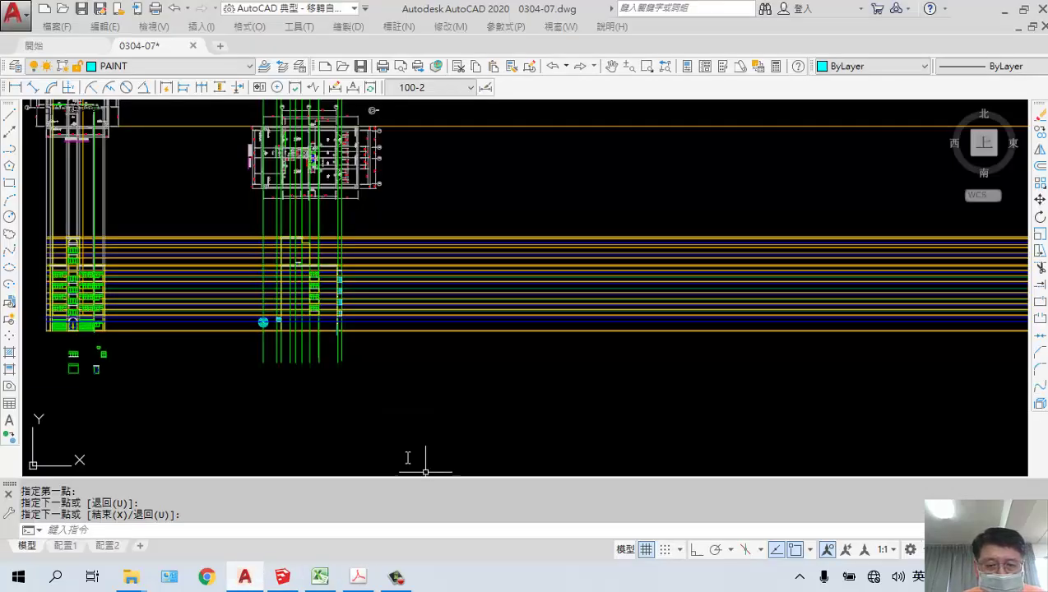
scroll(323, 334, up, 4)
middle_drag(322, 335, 306, 423)
scroll(329, 411, down, 3)
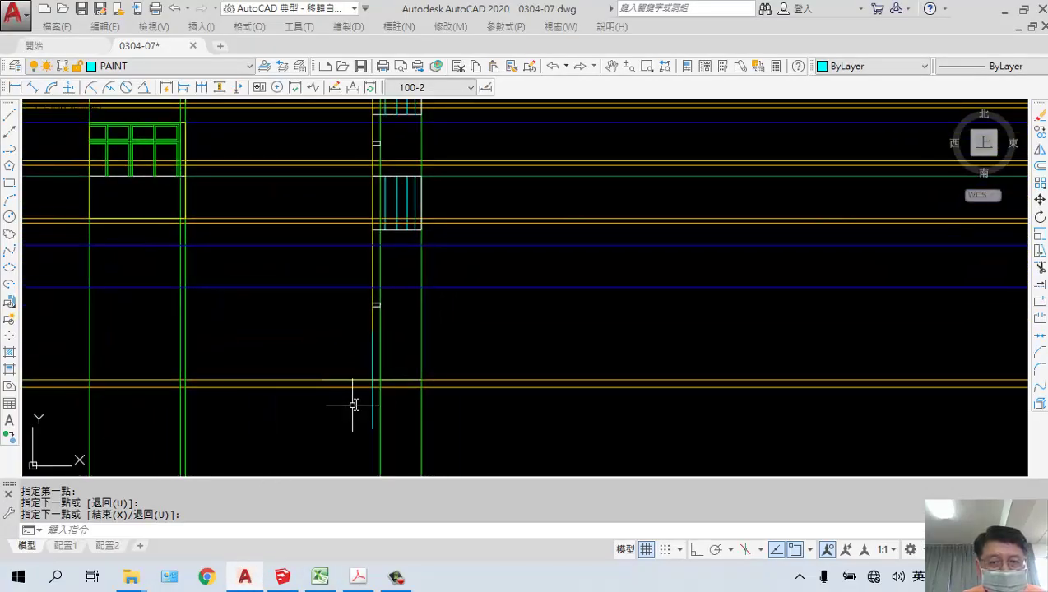
scroll(372, 397, up, 4)
scroll(450, 385, down, 2)
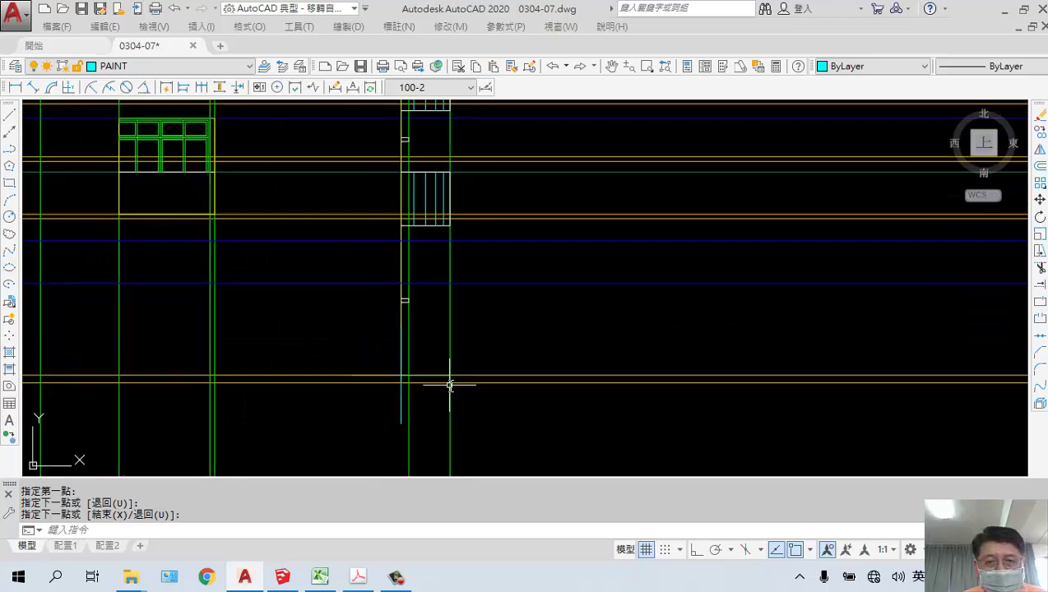
scroll(476, 271, down, 3)
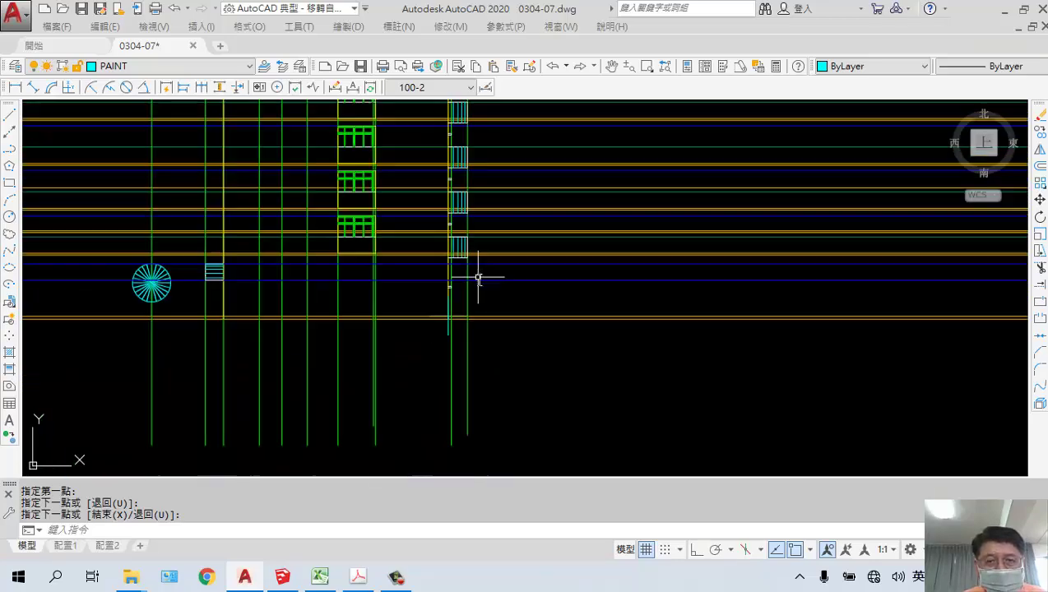
middle_drag(473, 268, 475, 195)
scroll(440, 293, up, 2)
scroll(440, 293, up, 1)
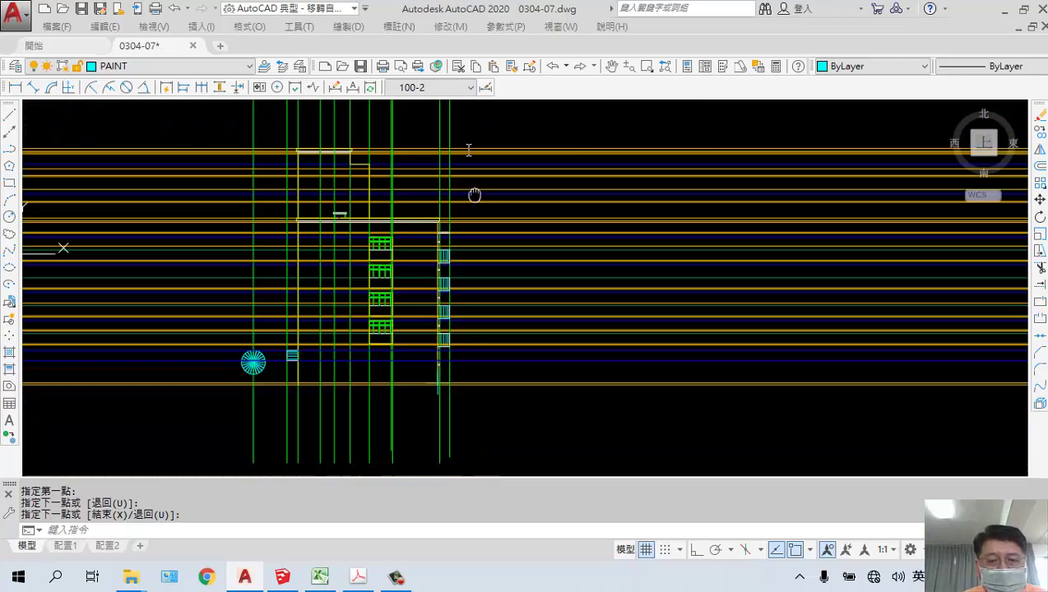
scroll(432, 257, up, 4)
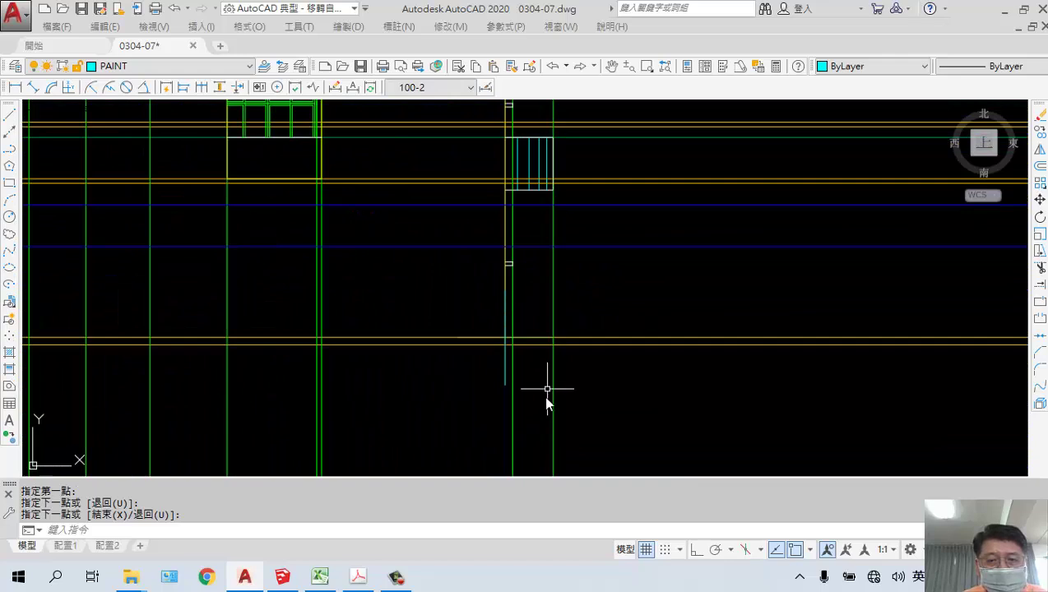
text(pl)
key(Return)
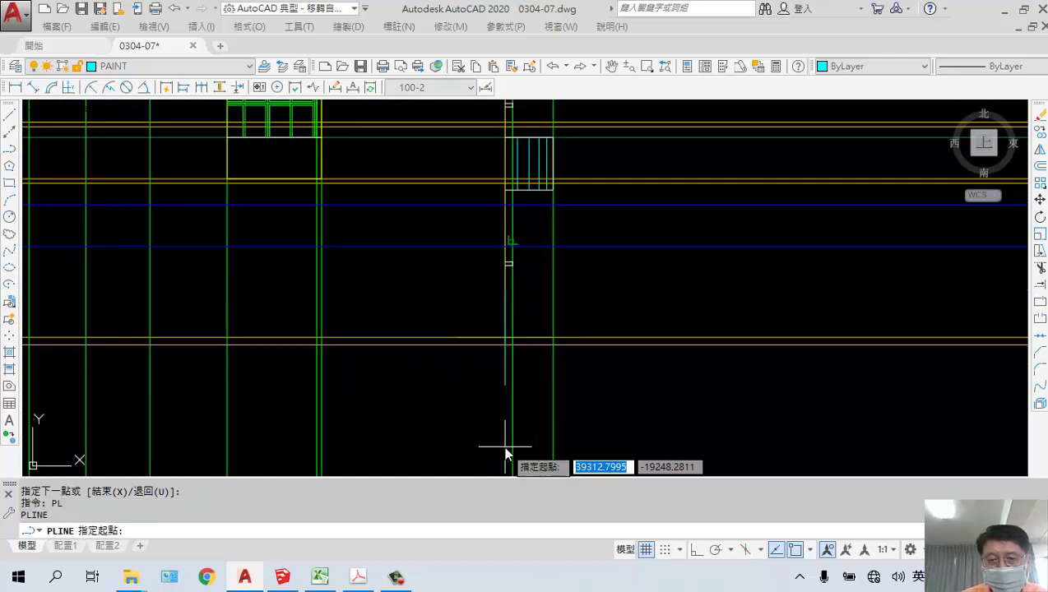
scroll(485, 325, up, 4)
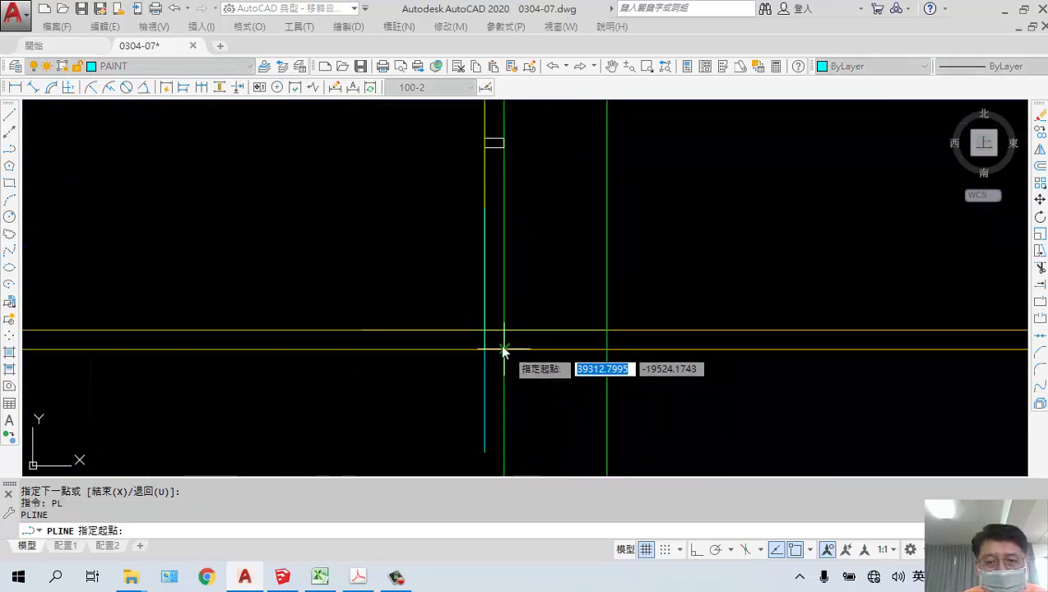
click(484, 330)
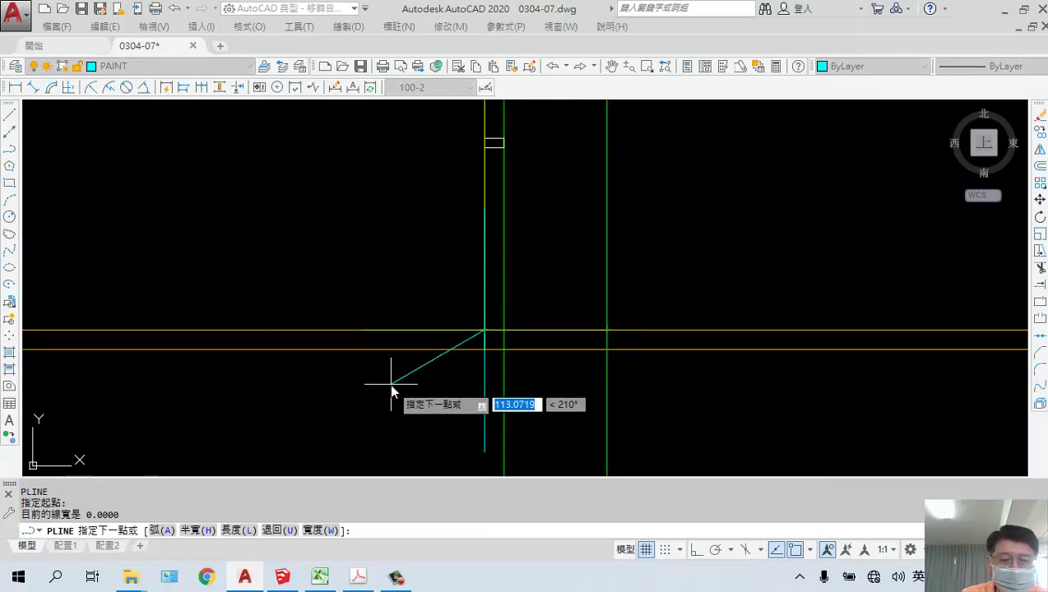
key(Escape)
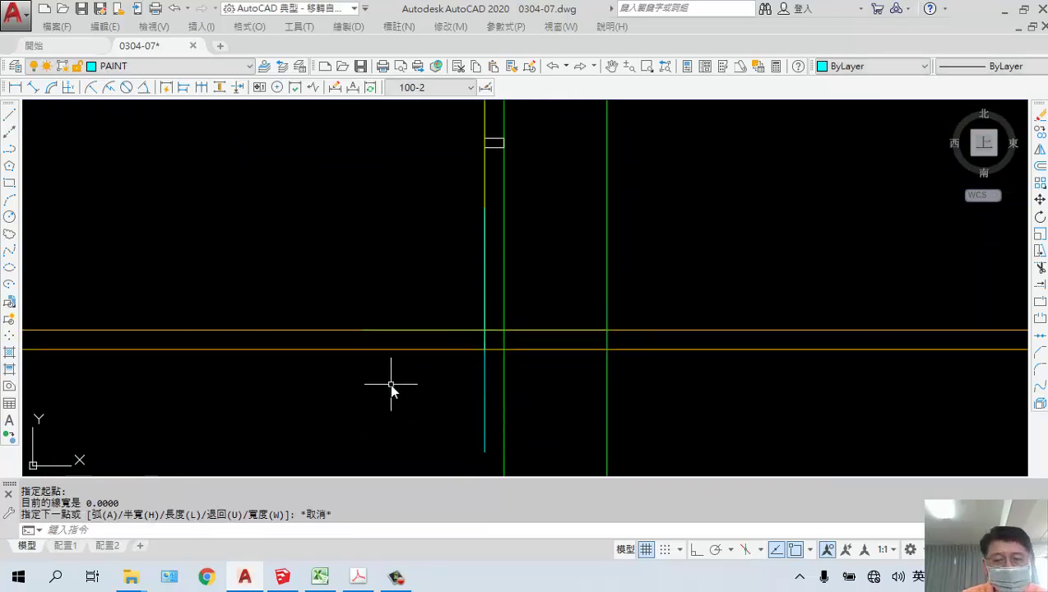
- On layer OTHER, draw the balcony-side slab outline as a polyline from the wall along the upper ground line, then 20 down at the outer construction line
click(245, 67)
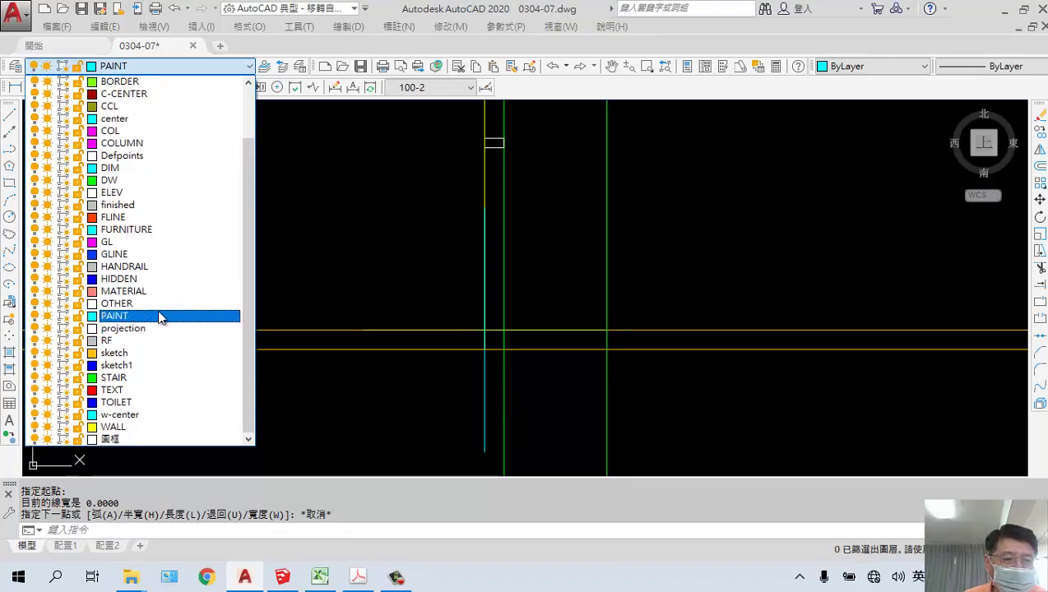
click(157, 302)
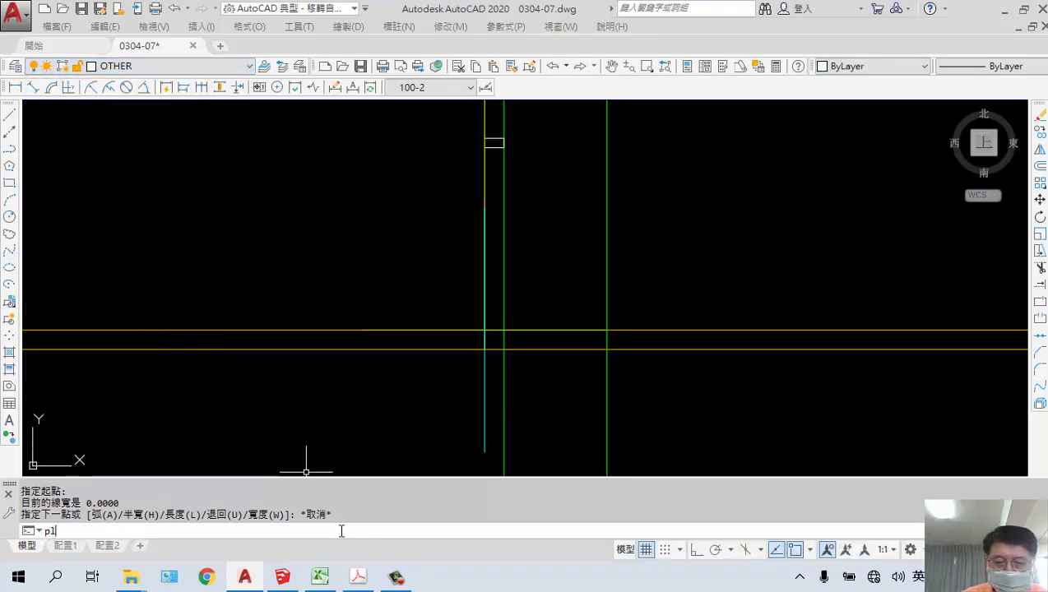
key(Return)
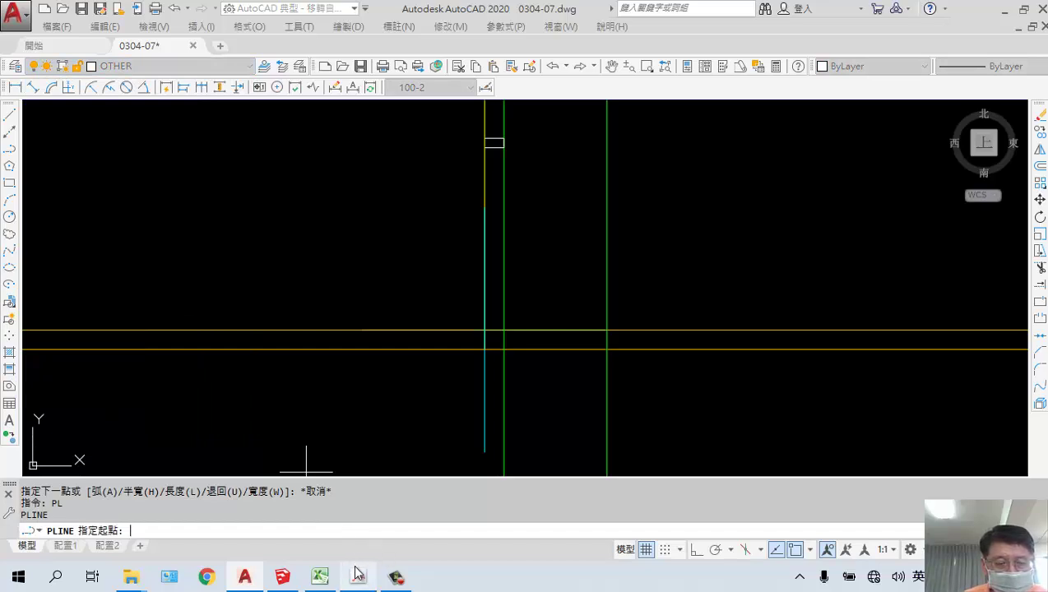
click(484, 329)
click(606, 329)
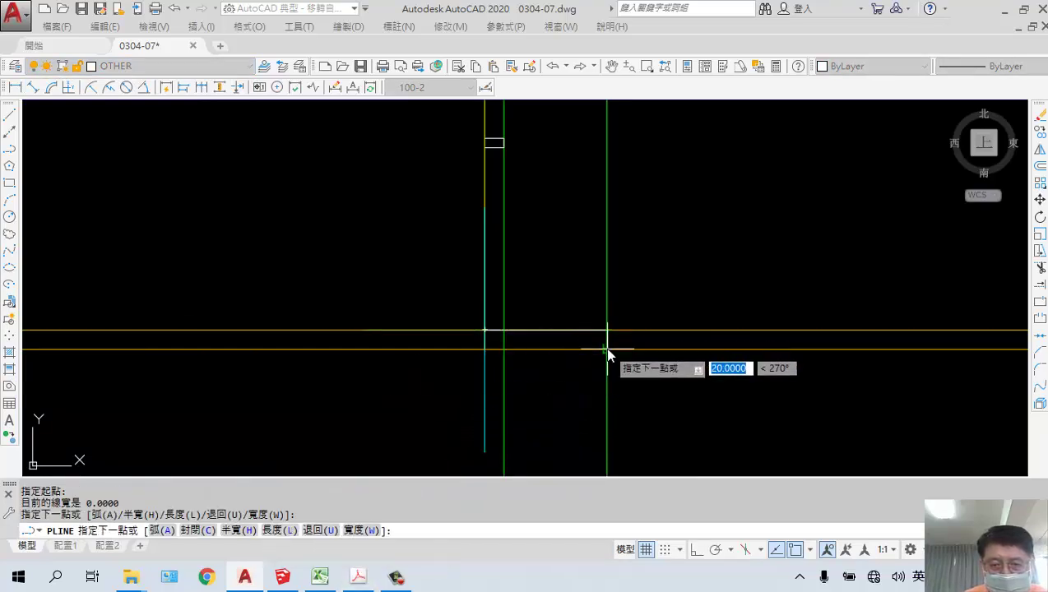
key(Return)
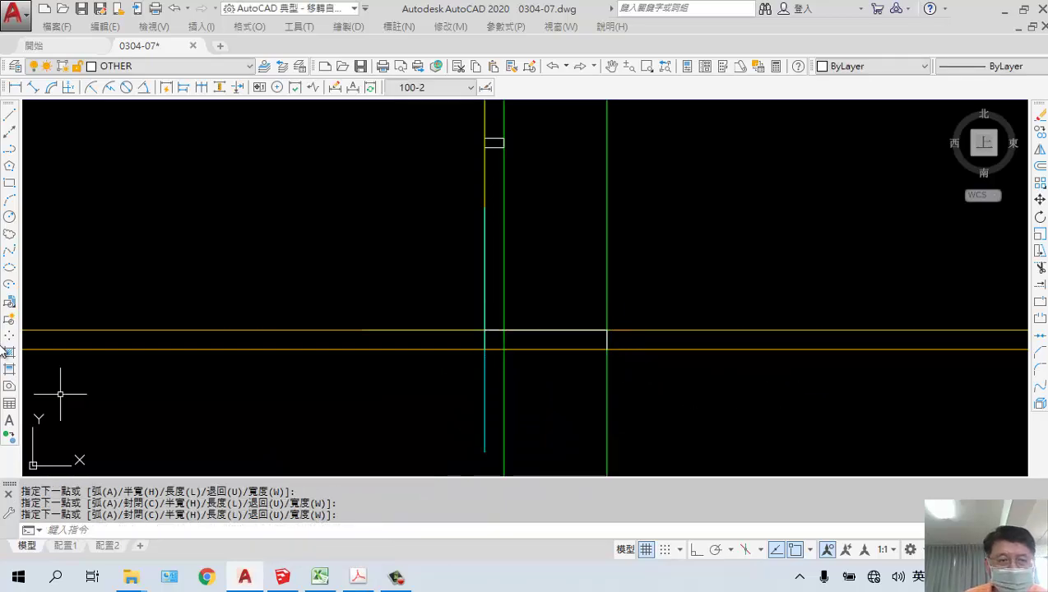
- Offset the vertical construction line of the wall beside the striped projecting box by 80 outward, toward the circle
scroll(307, 277, down, 4)
middle_drag(411, 364, 486, 358)
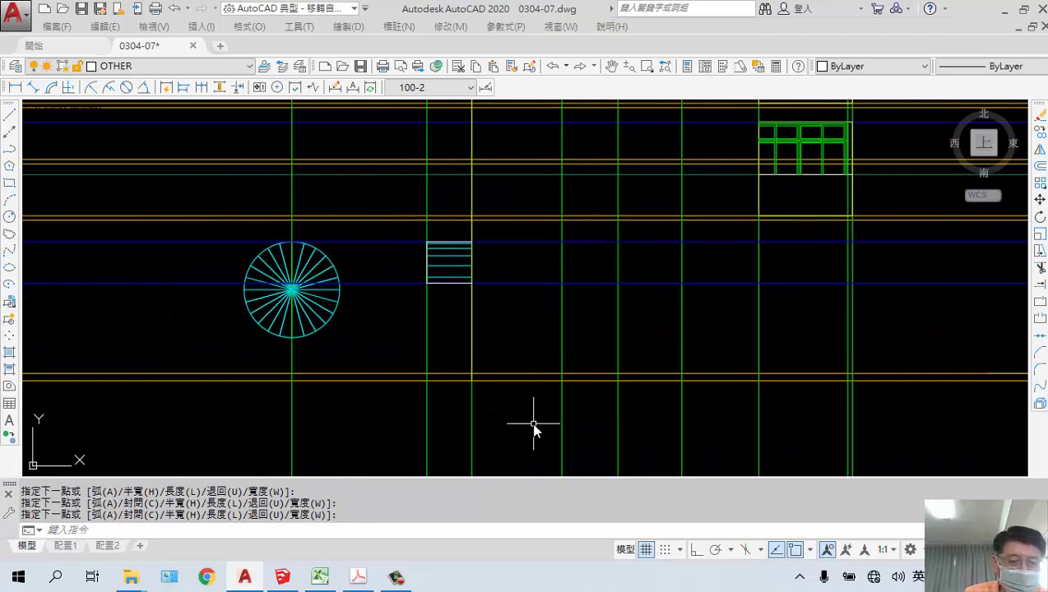
key(Escape)
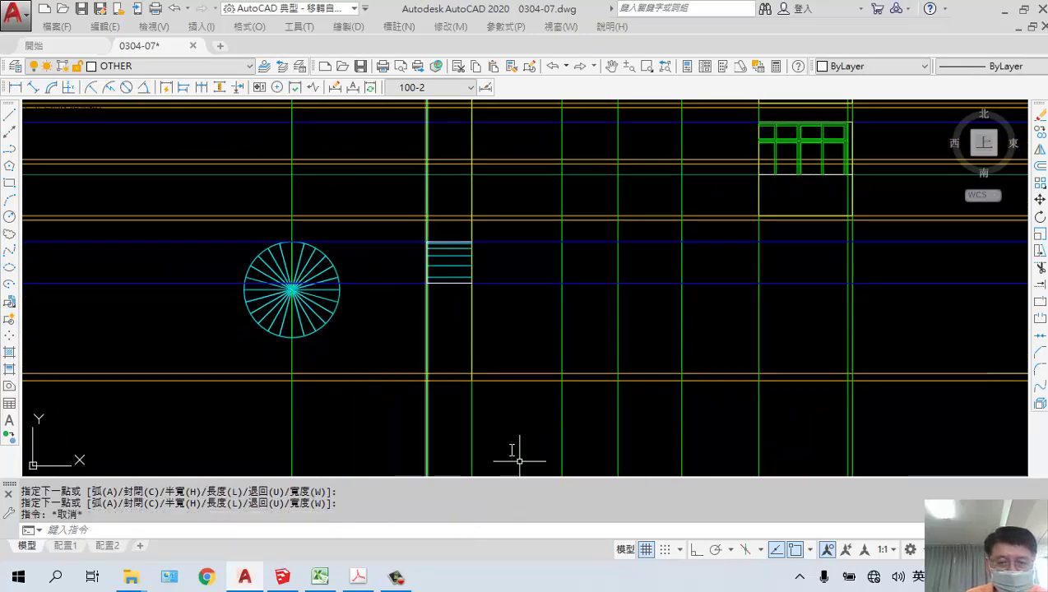
scroll(444, 363, down, 2)
scroll(505, 458, up, 2)
scroll(505, 458, up, 2)
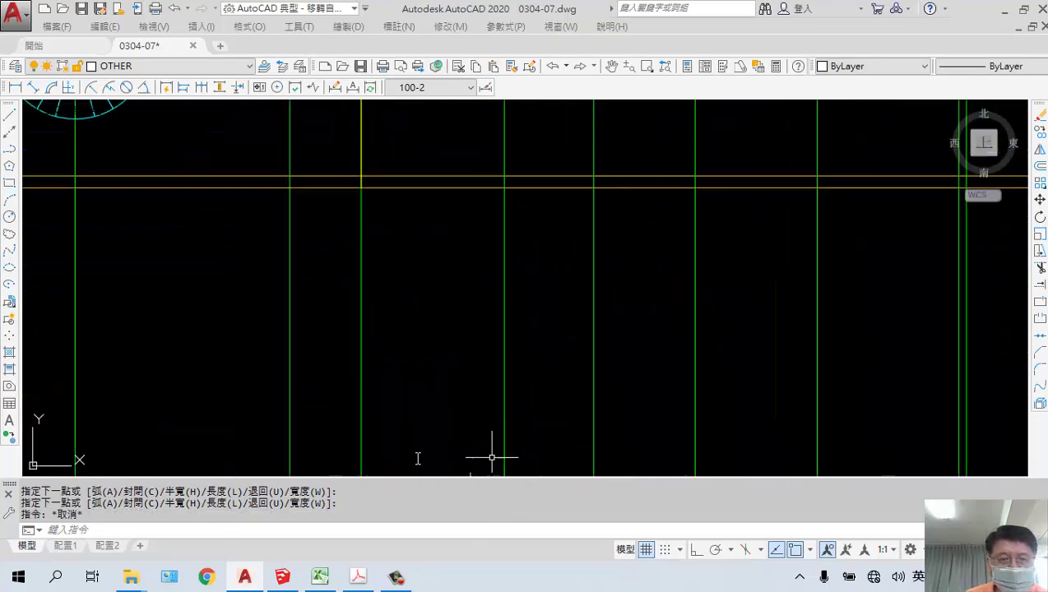
scroll(412, 444, down, 2)
text(o)
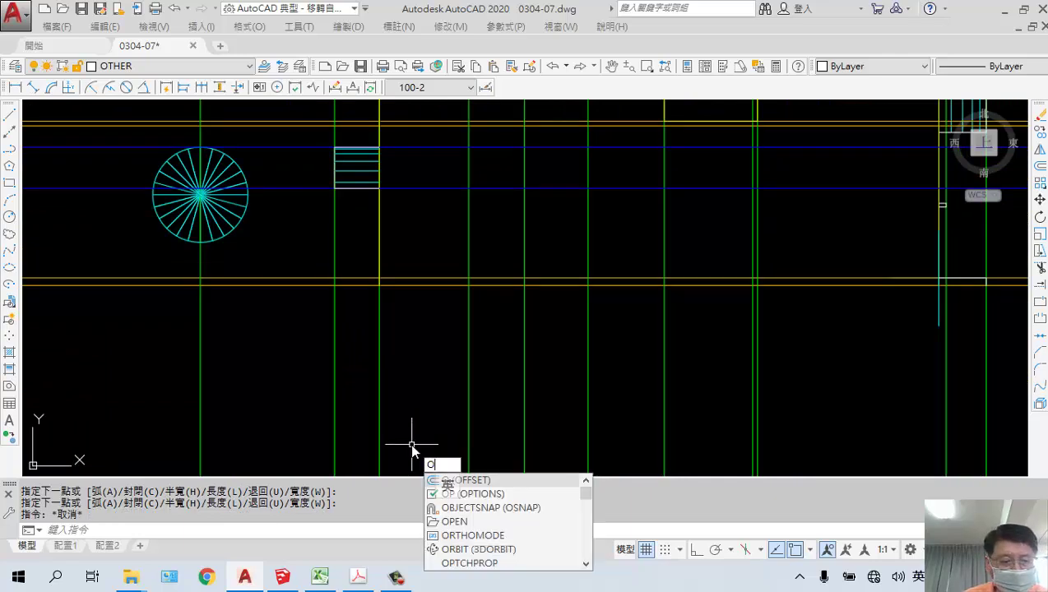
key(Return)
text(80)
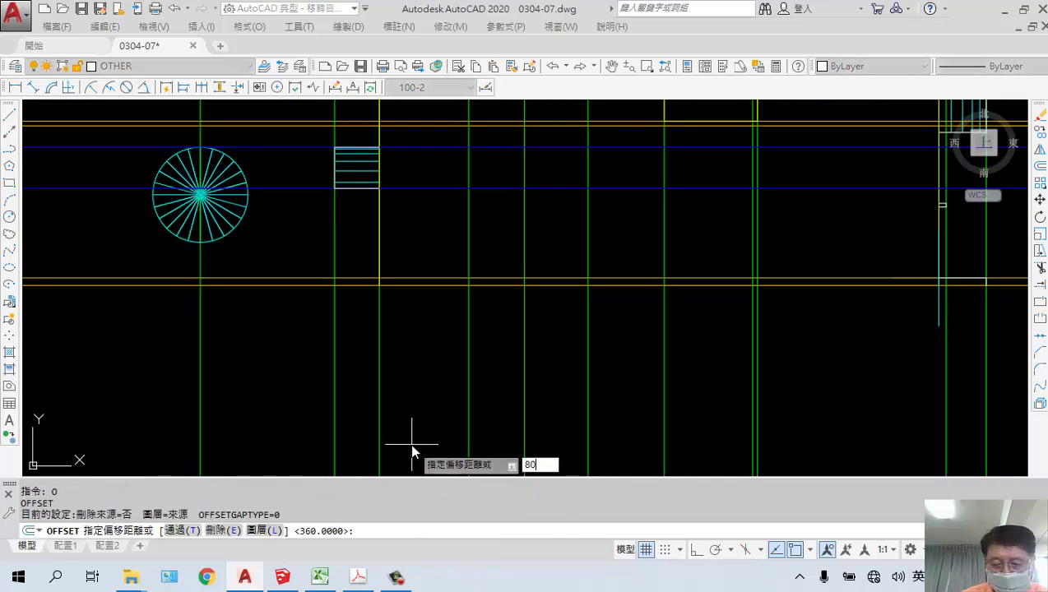
key(Return)
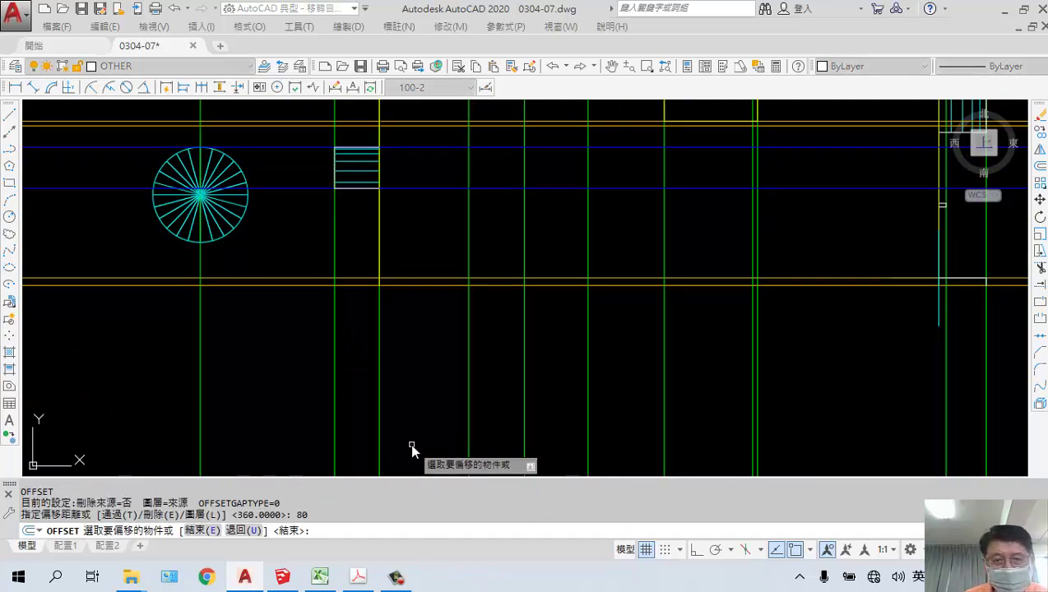
click(379, 360)
click(367, 361)
key(Return)
- Offset the construction line 80 from the wall by a further 120 toward the circle
key(Return)
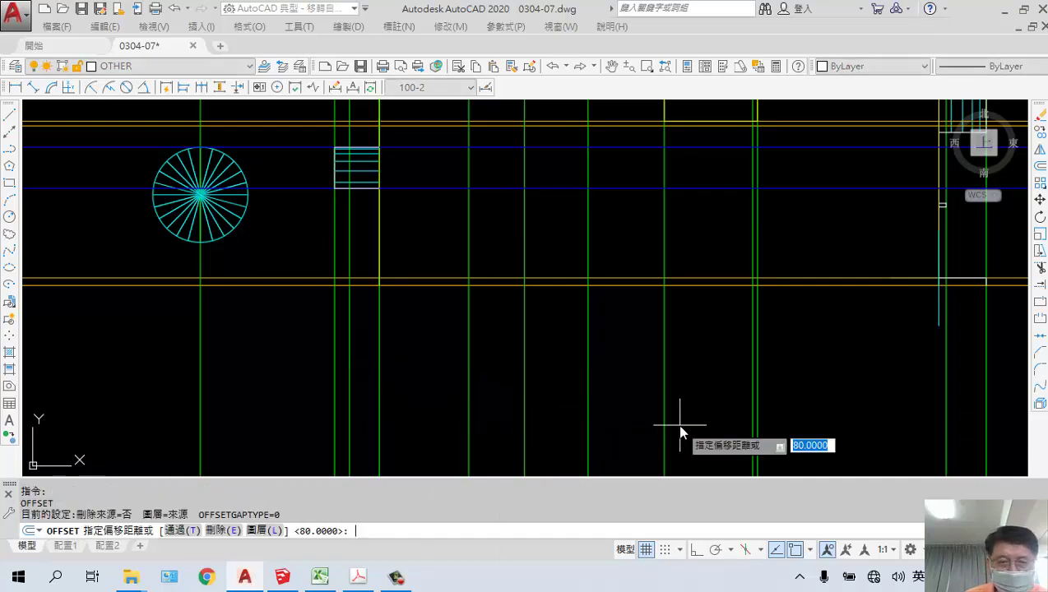
text(120)
key(Return)
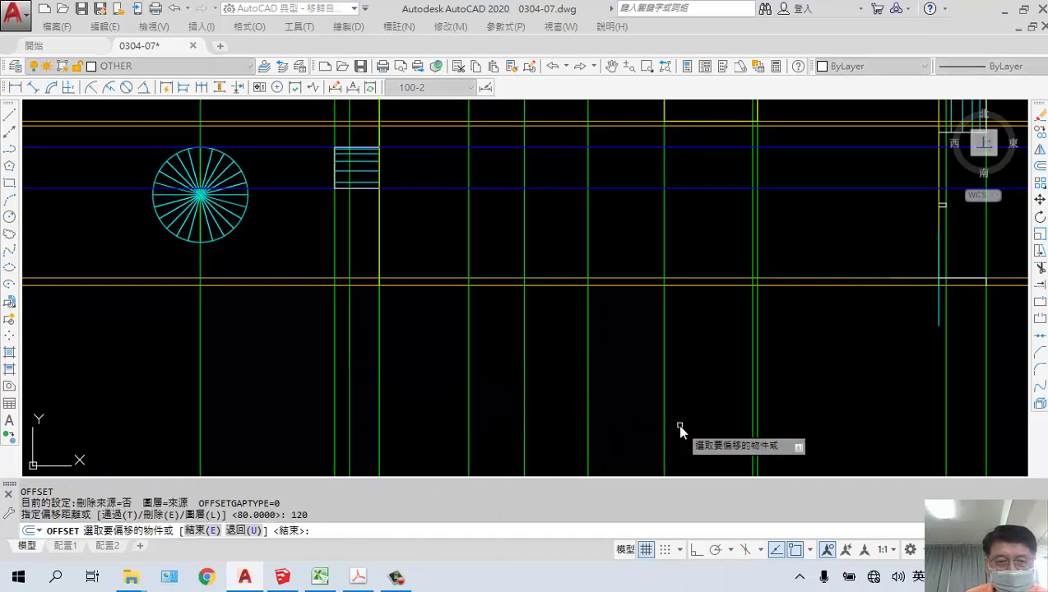
scroll(680, 430, down, 2)
click(500, 354)
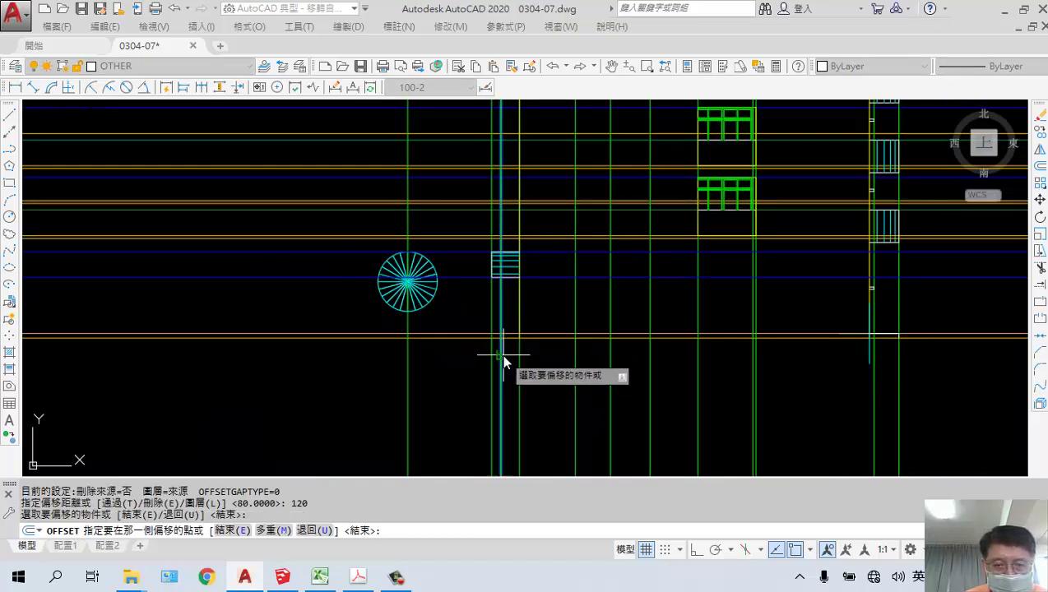
click(439, 360)
key(Escape)
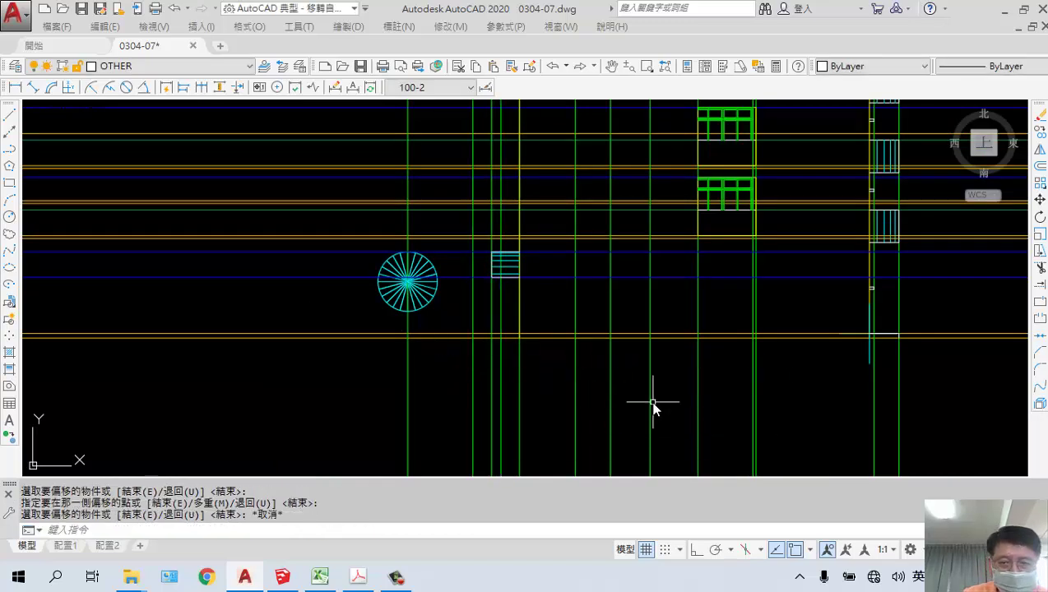
- Erase the vertical construction lines at the projecting box's outer edge and through the circle's center
scroll(451, 339, up, 2)
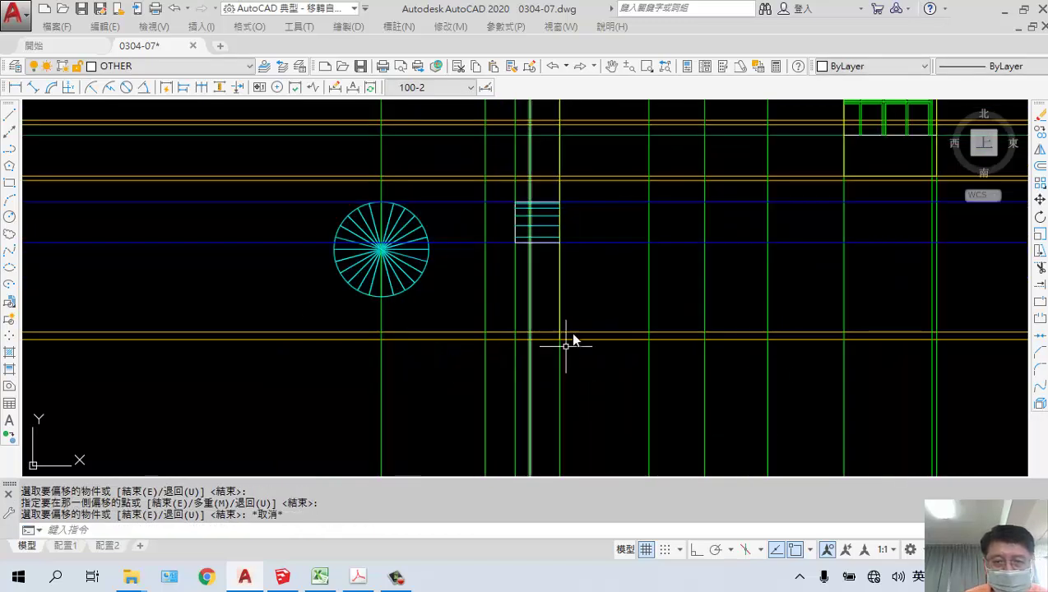
click(516, 284)
key(Delete)
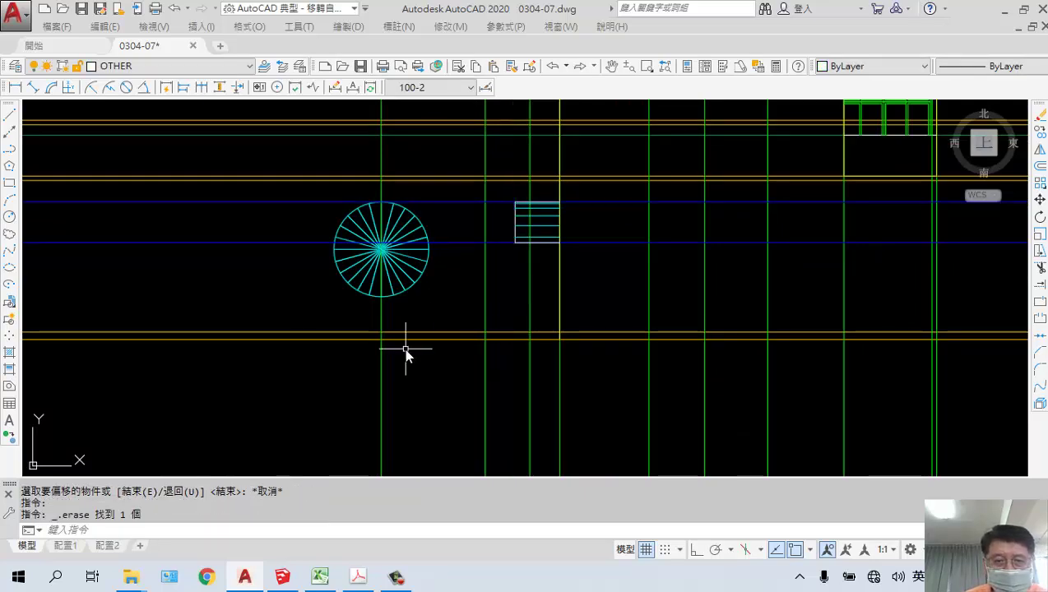
click(378, 377)
key(Delete)
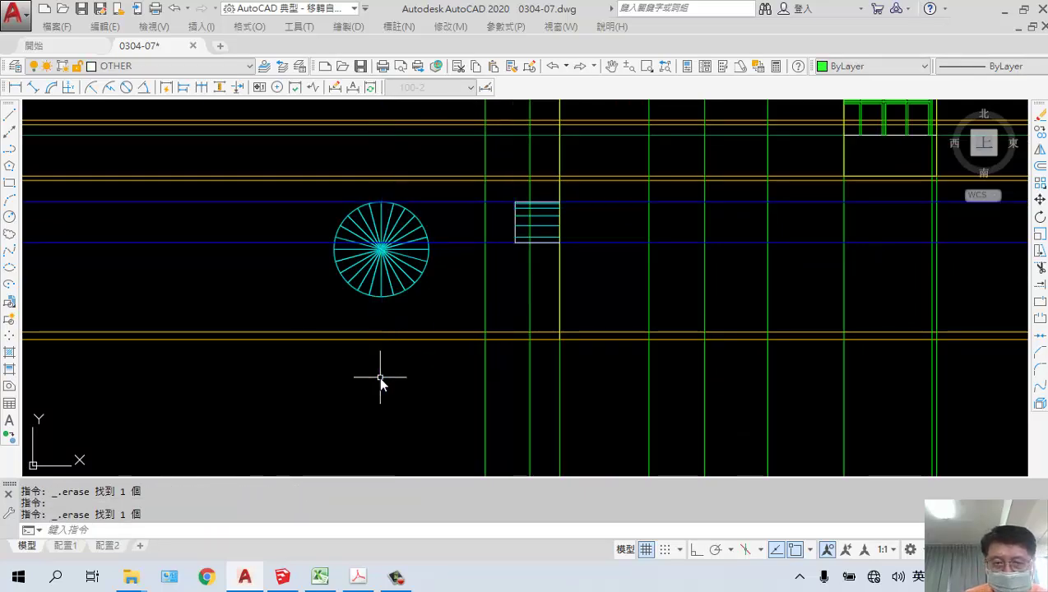
- Draw the ramp polyline from the outer construction line on the lower ground line: 5 up, sloping to the upper line 80 from the wall, then level to the wall
scroll(494, 344, up, 2)
middle_drag(494, 344, 344, 250)
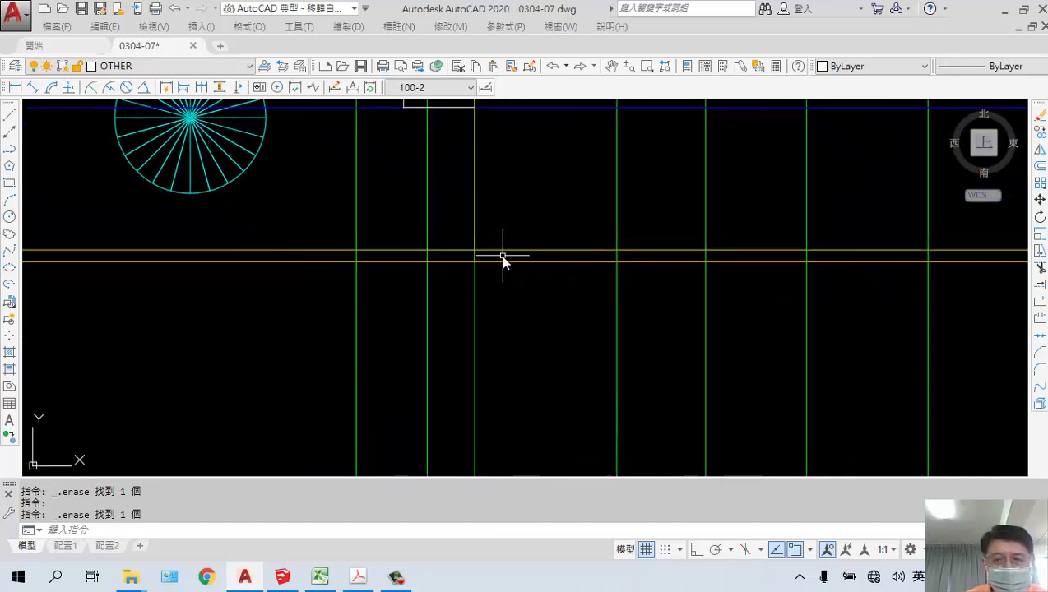
text(pl)
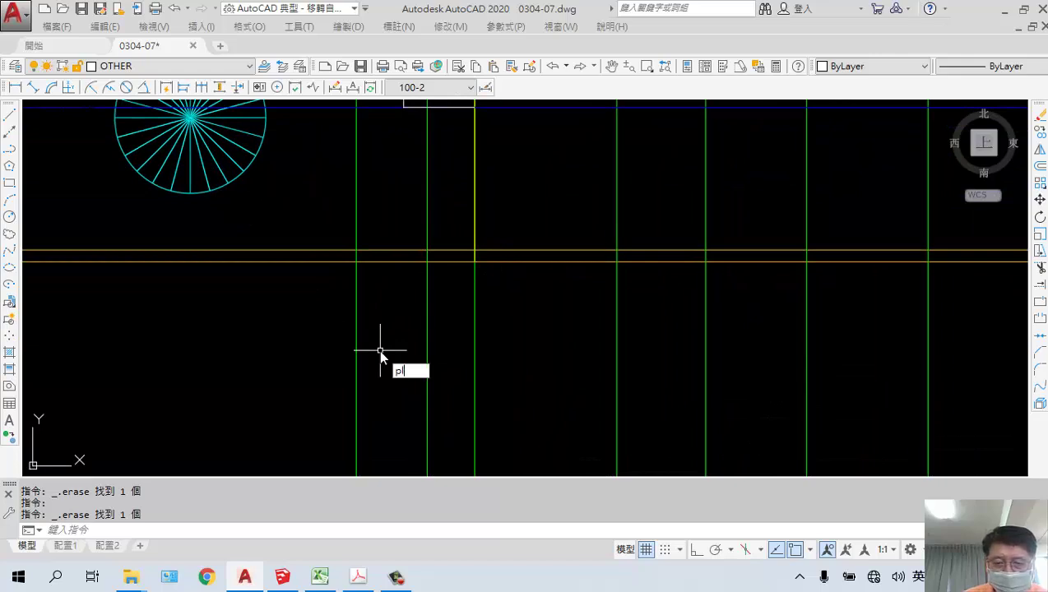
scroll(354, 273, up, 2)
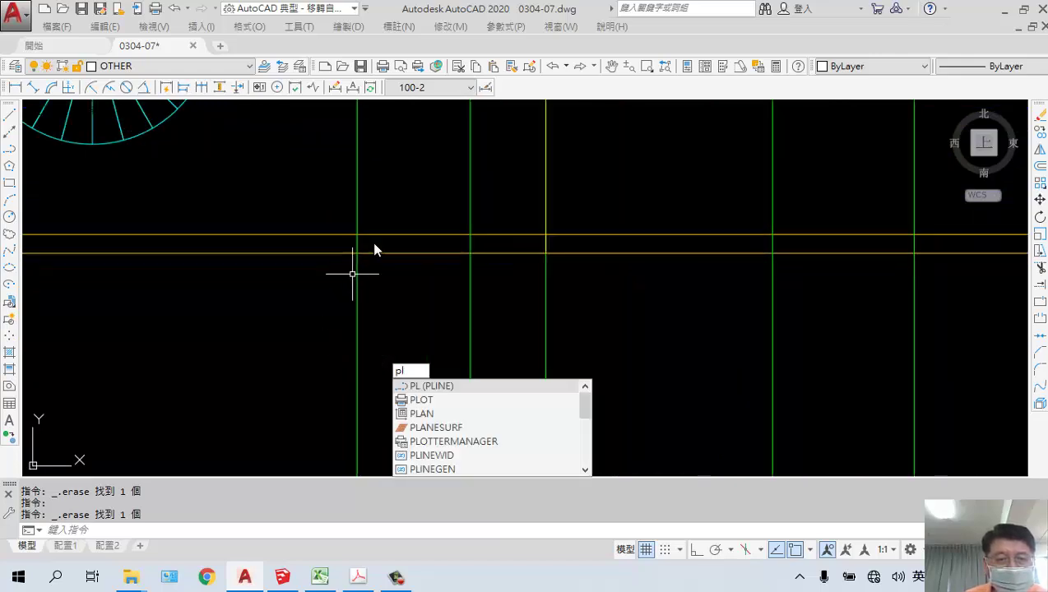
key(Return)
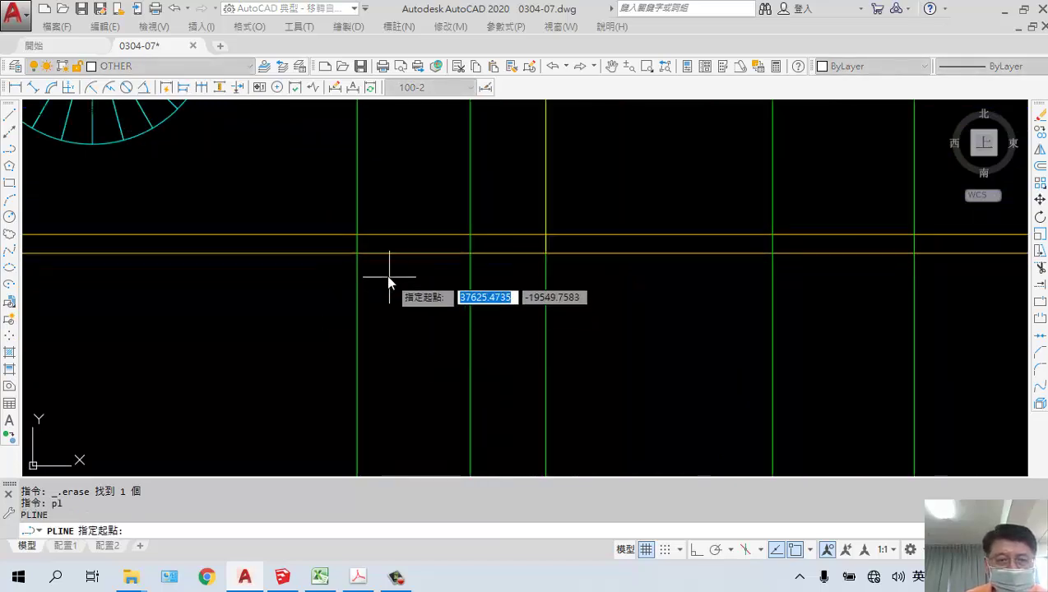
click(354, 255)
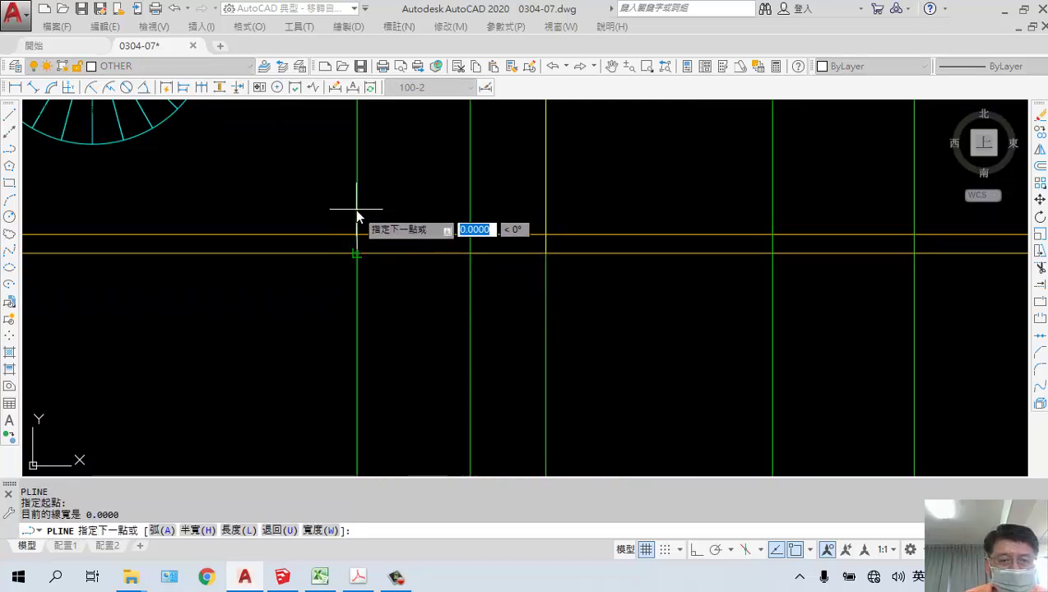
scroll(355, 209, up, 4)
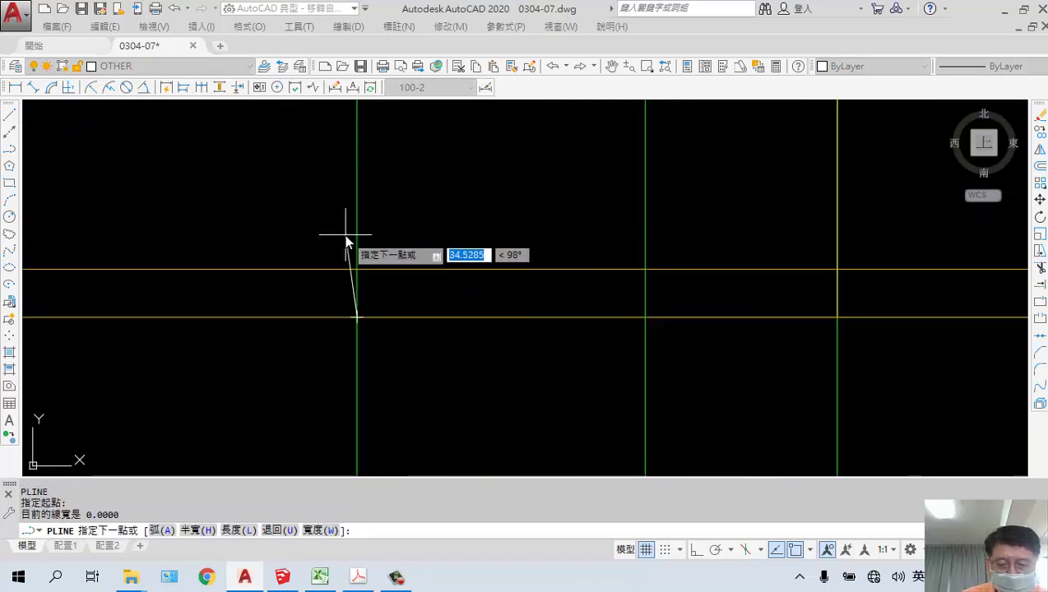
key(F8)
text(5)
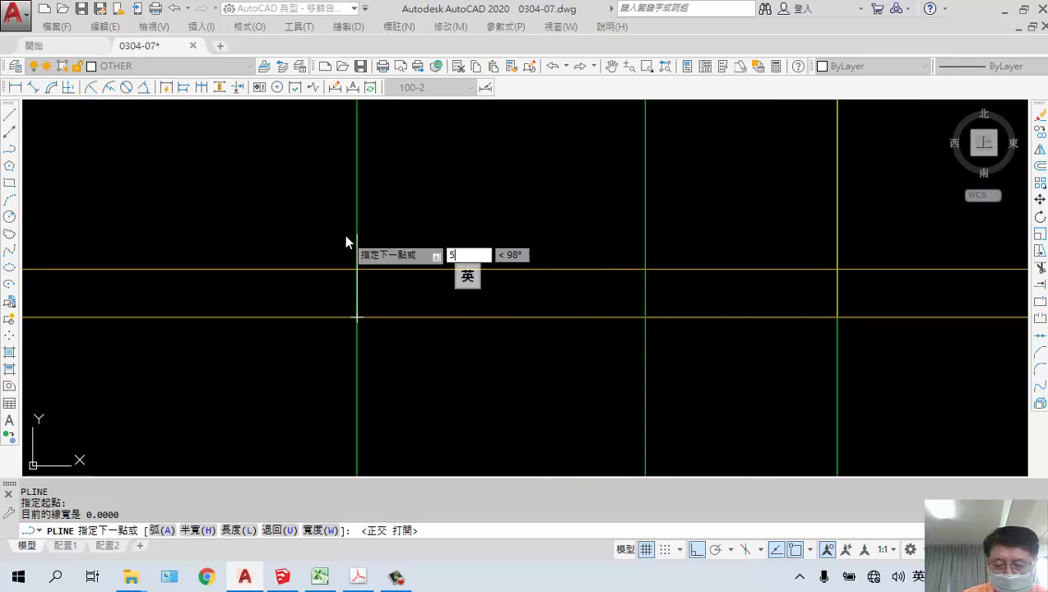
key(Return)
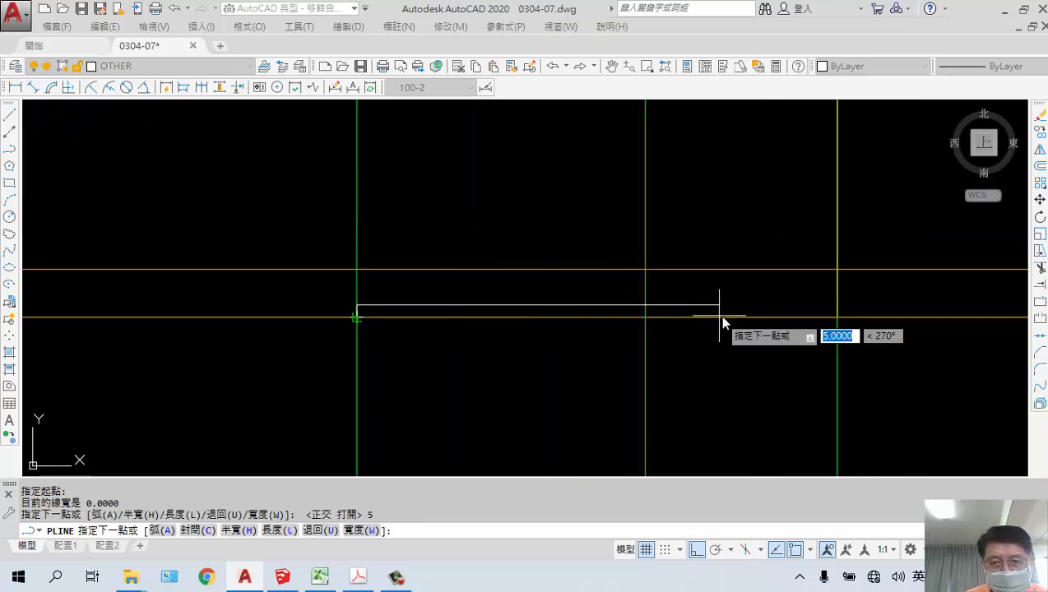
click(645, 270)
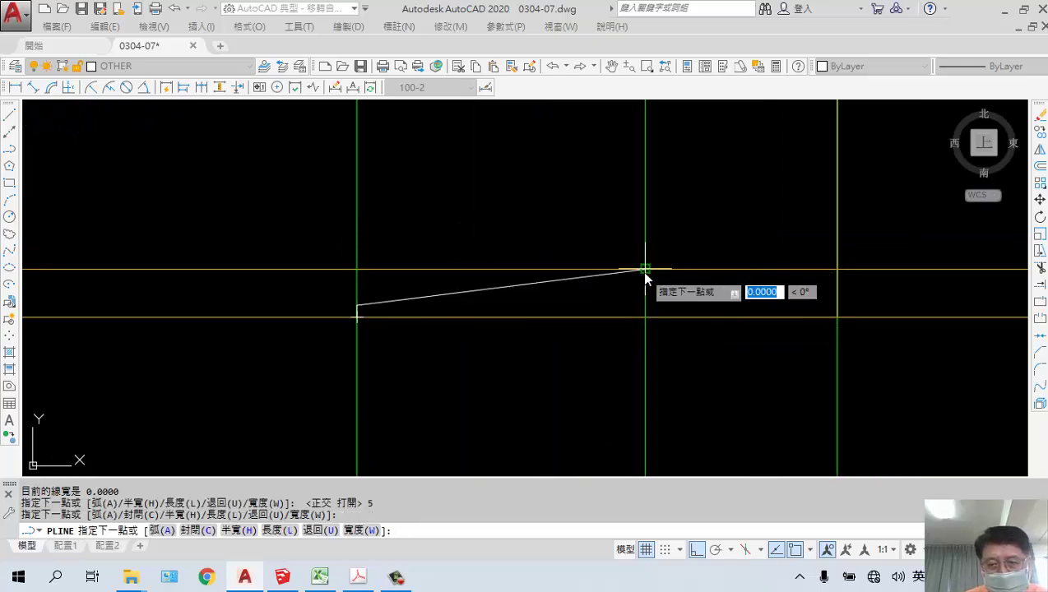
click(837, 270)
key(Return)
- Examine the elevation's ground level, then switch to the exam PDF in Adobe Acrobat and compare it with the right side elevation on page 28
scroll(838, 350, down, 8)
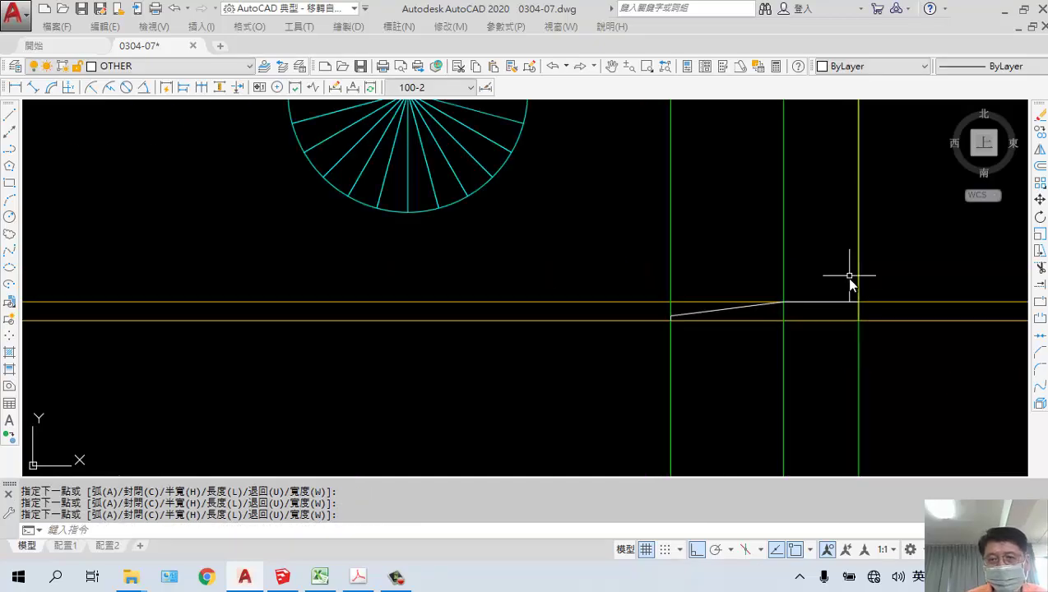
scroll(585, 362, down, 2)
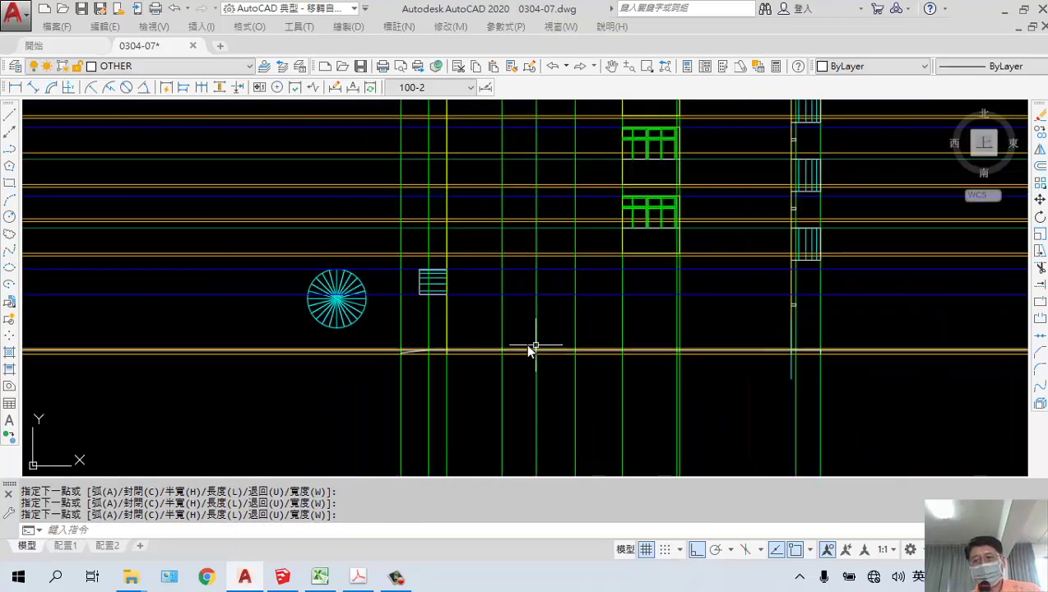
mouse_move(533, 349)
middle_down()
mouse_move(351, 367)
mouse_move(500, 519)
mouse_move(490, 441)
middle_up()
middle_drag(467, 288, 416, 515)
middle_drag(424, 449, 467, 154)
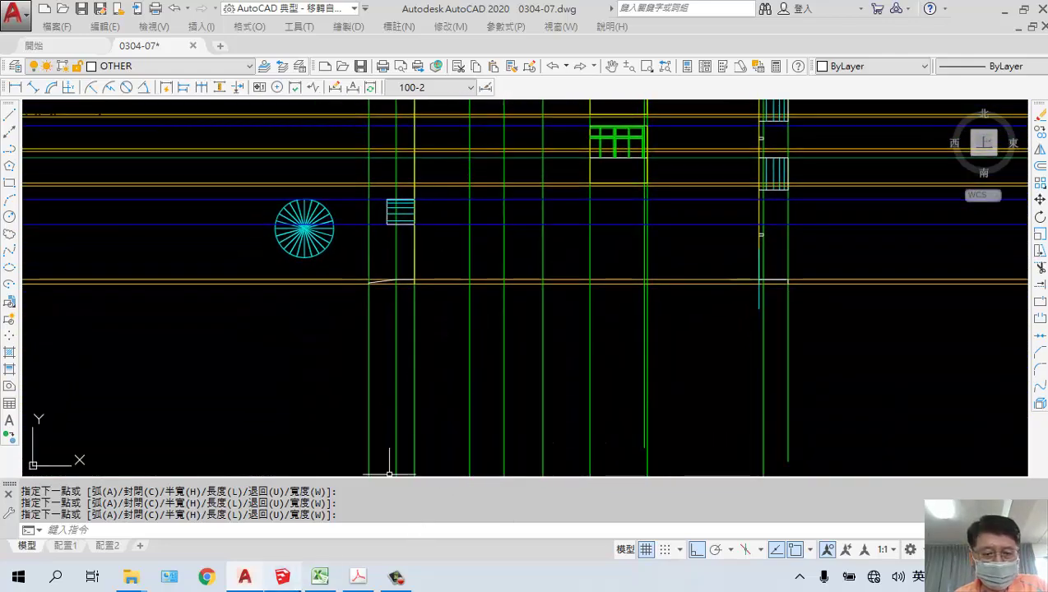
click(358, 577)
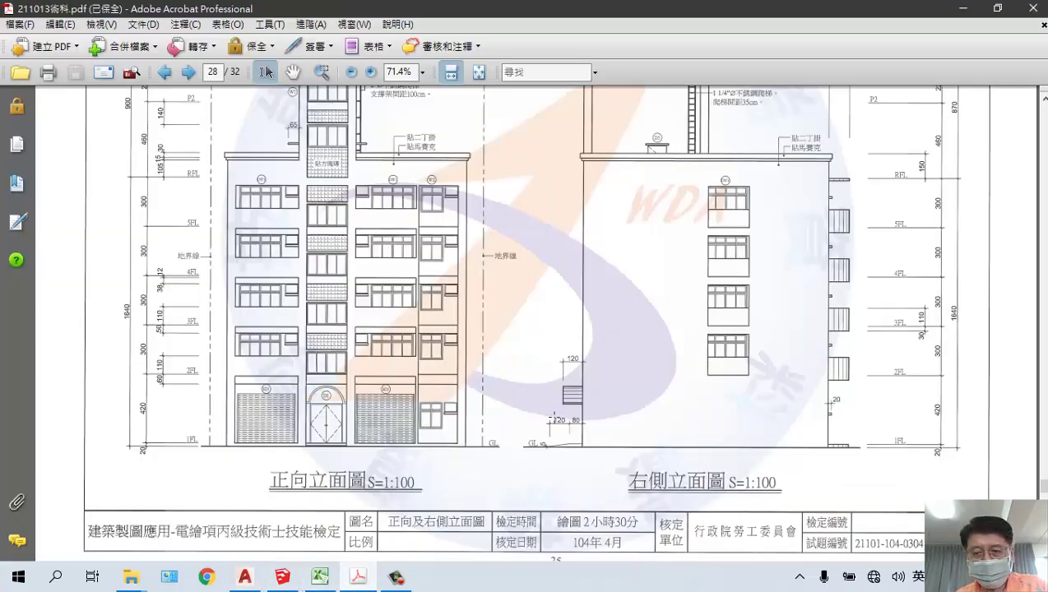
scroll(777, 436, up, 5)
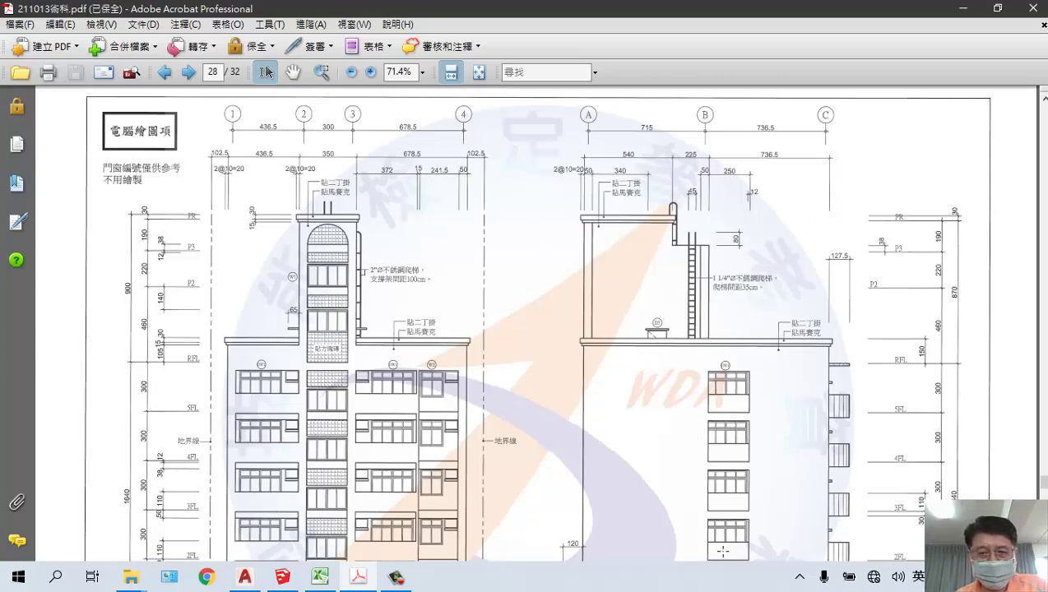
scroll(497, 456, down, 5)
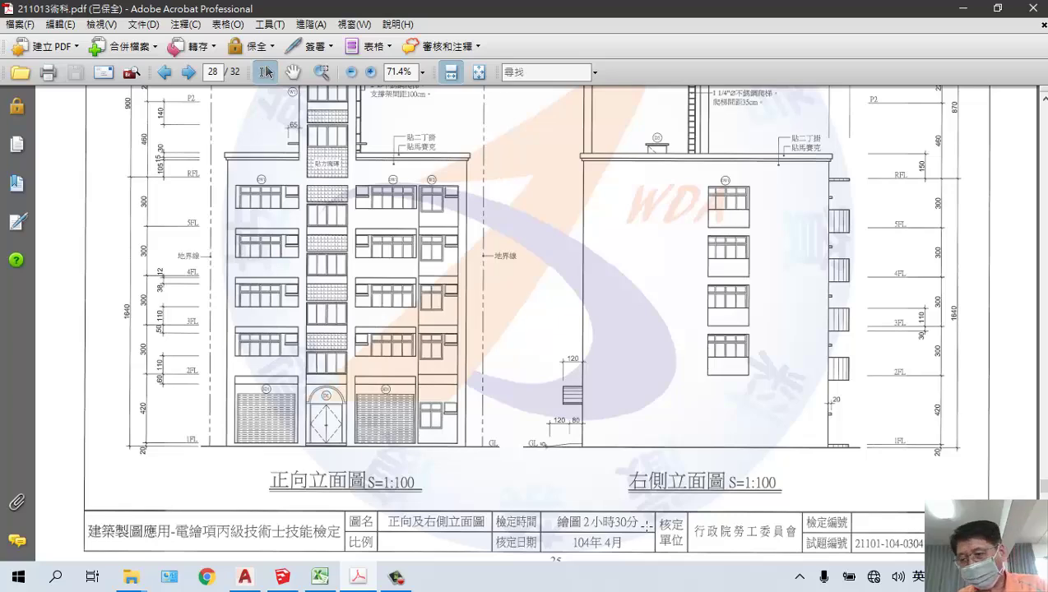
click(396, 577)
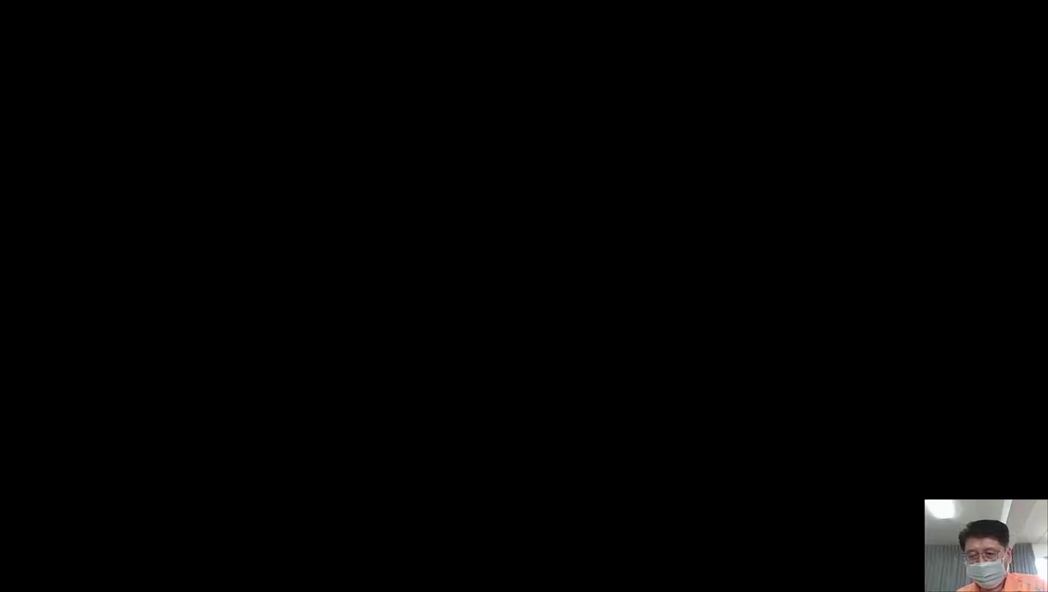